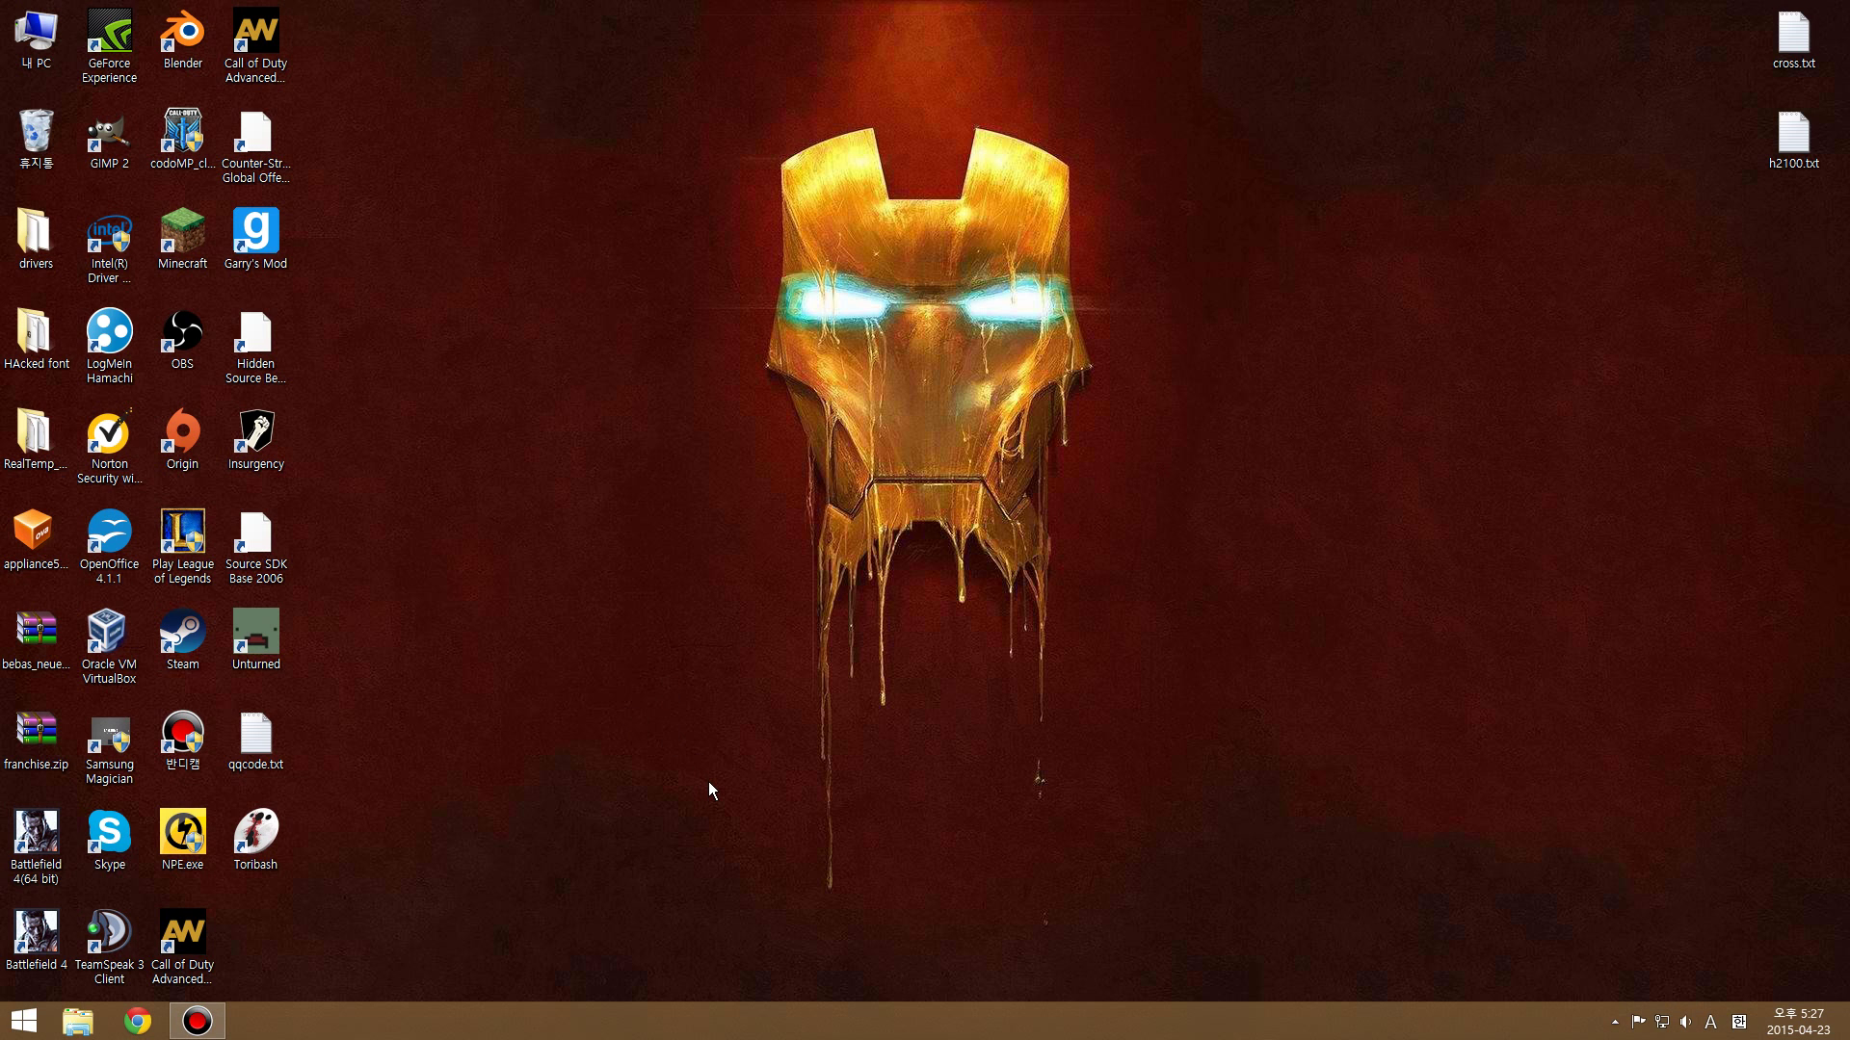
# Bring up the Start screen from the taskbar
pyautogui.click(23, 1021)
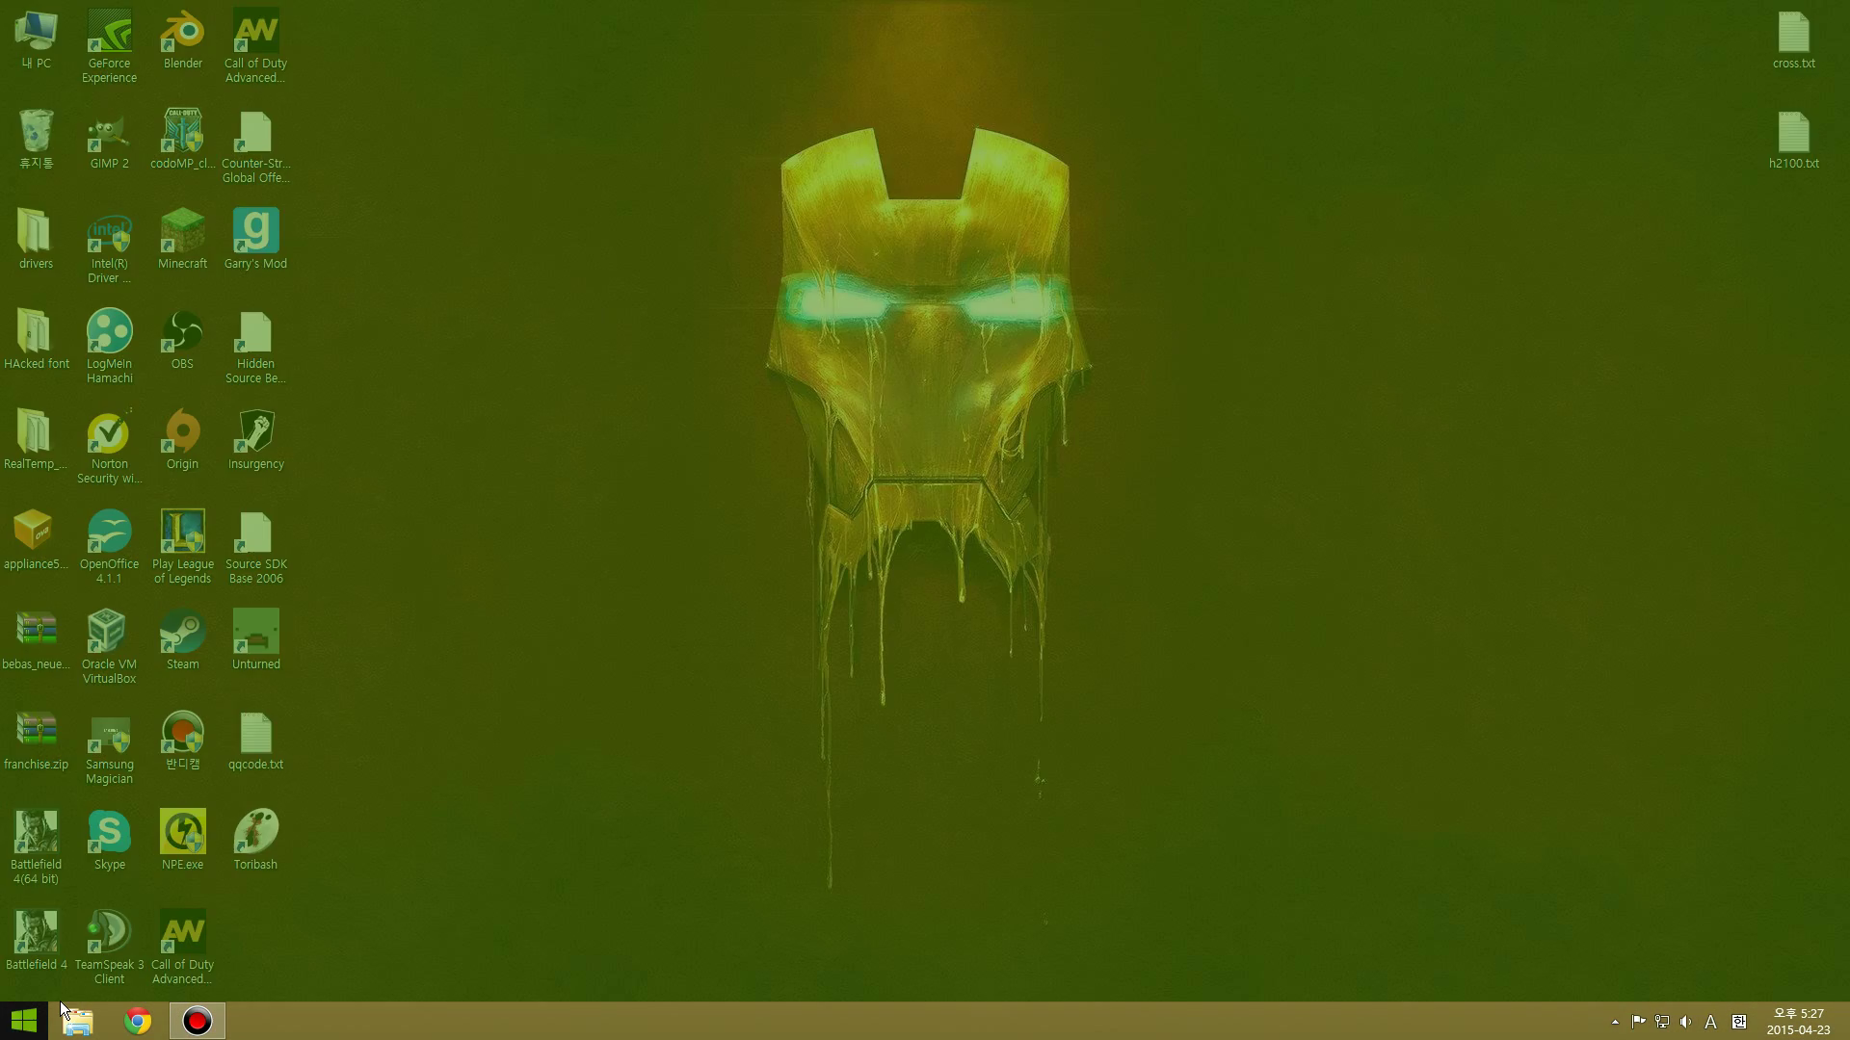
# Show the Steam library and bring up Counter-Strike: Global Offensive's Properties
pyautogui.click(1002, 270)
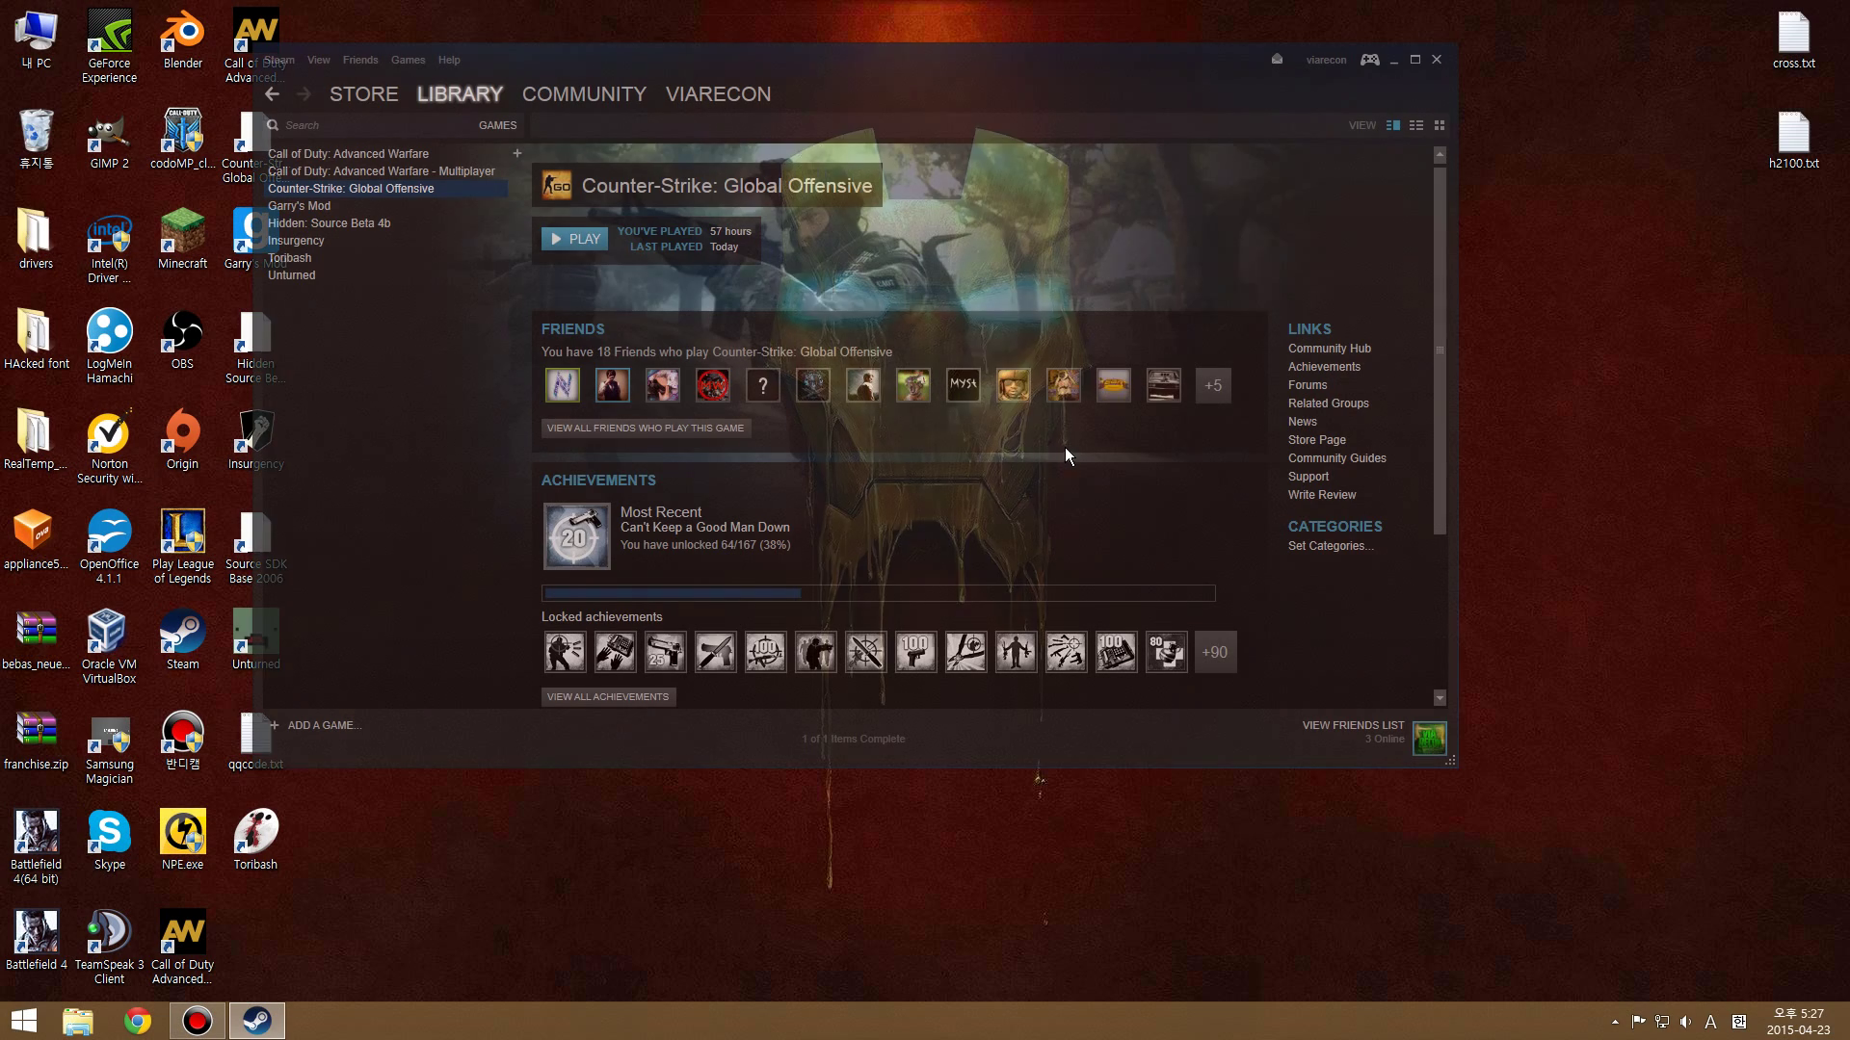
pyautogui.moveTo(896, 72); pyautogui.dragTo(1180, 110)
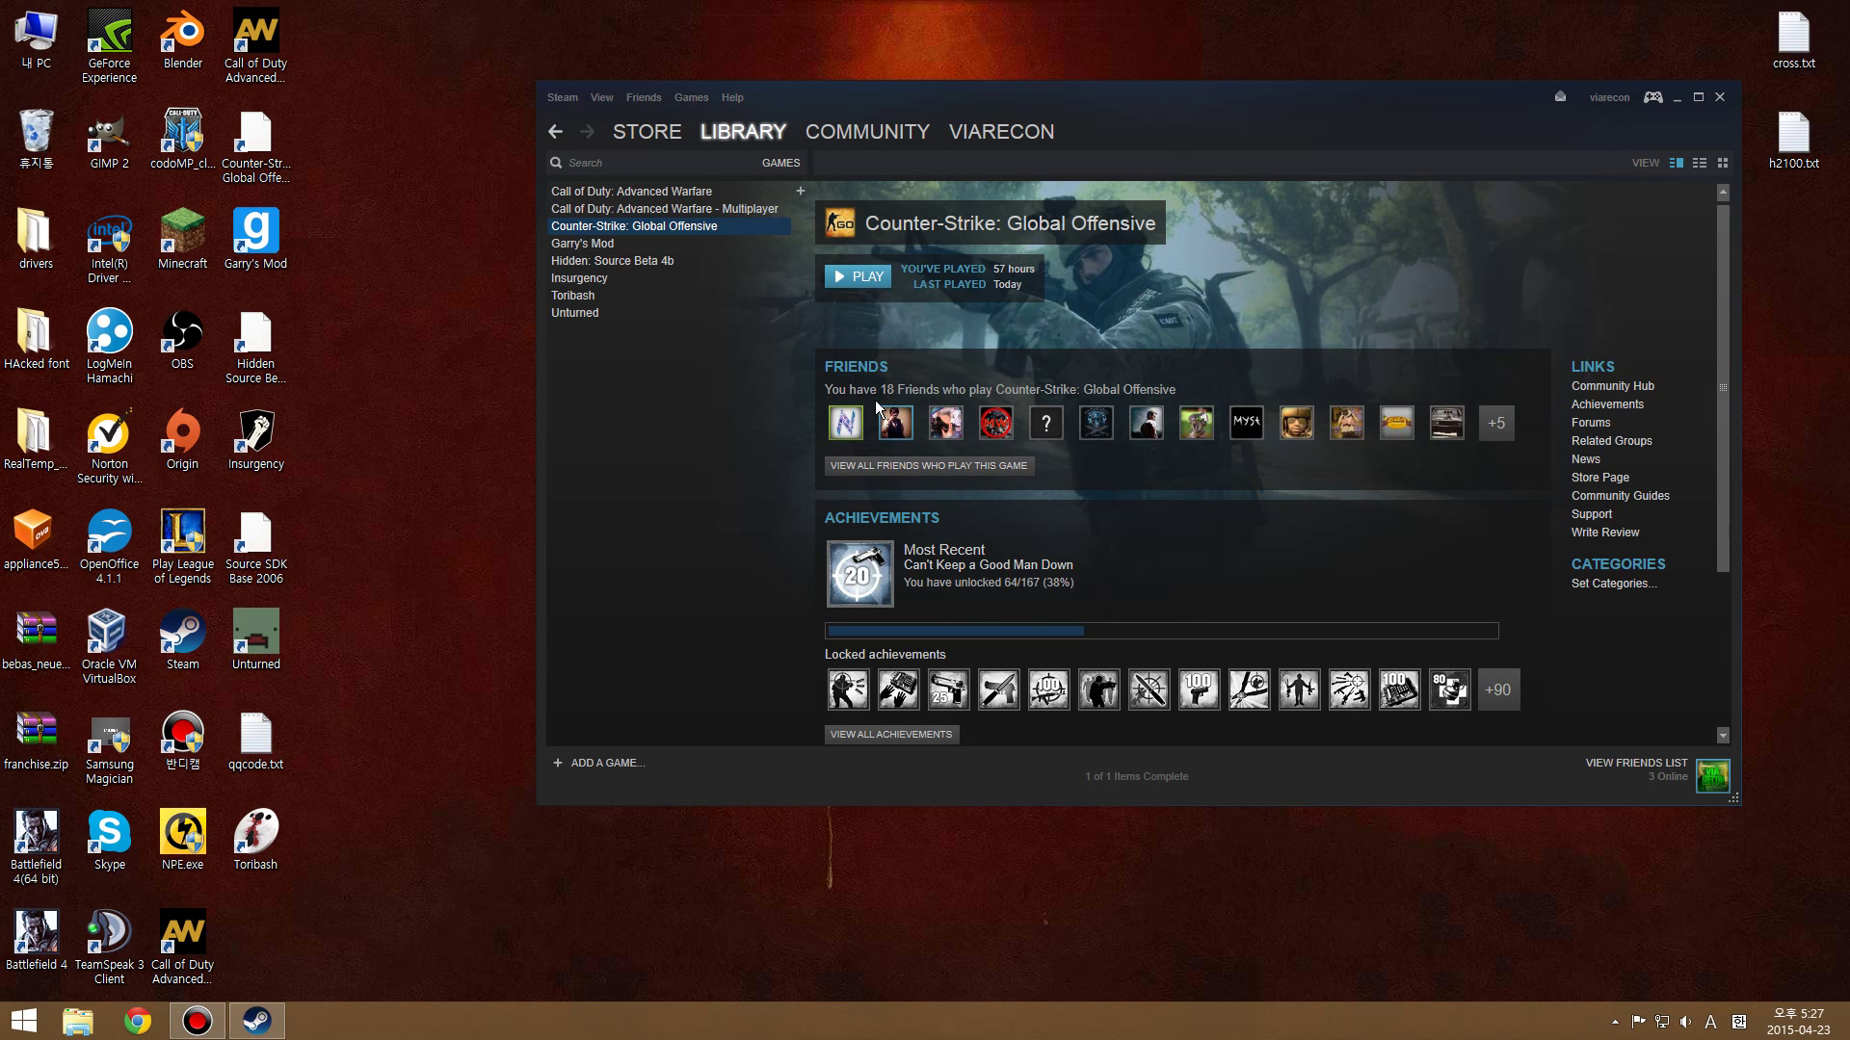
pyautogui.rightClick(690, 224)
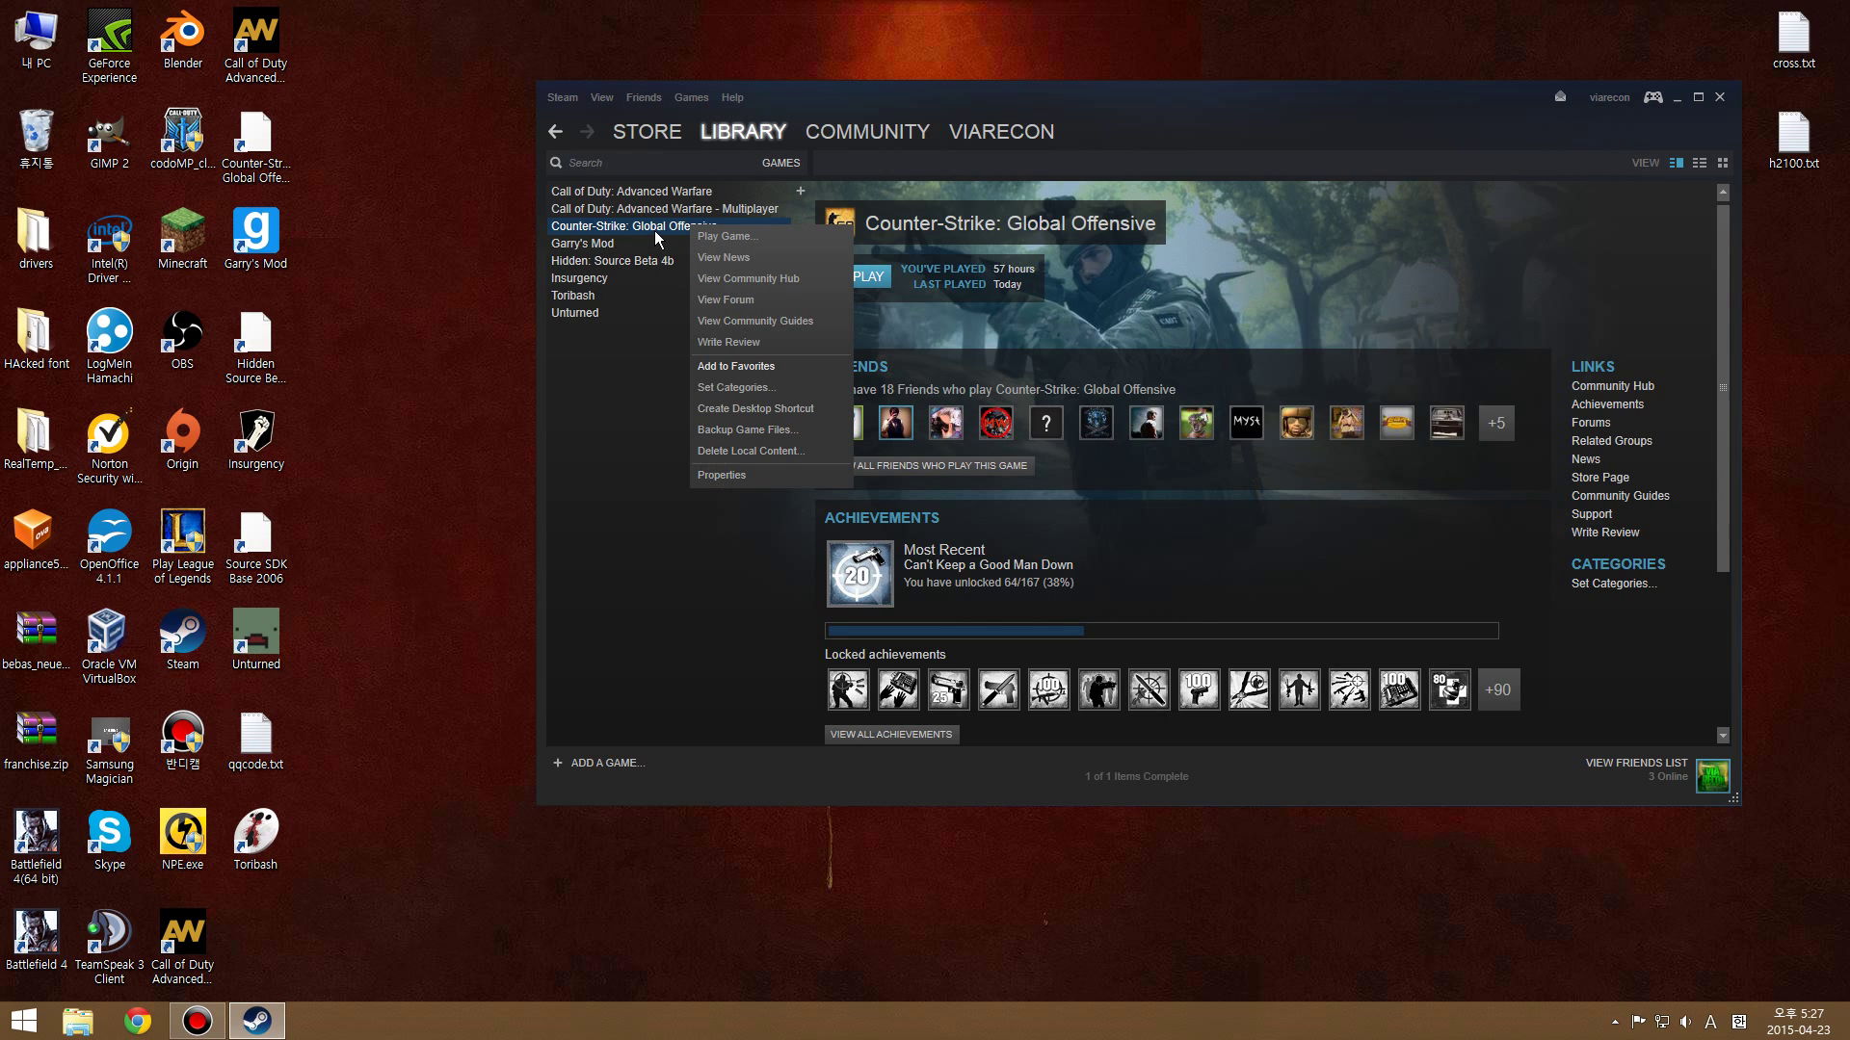
pyautogui.click(745, 476)
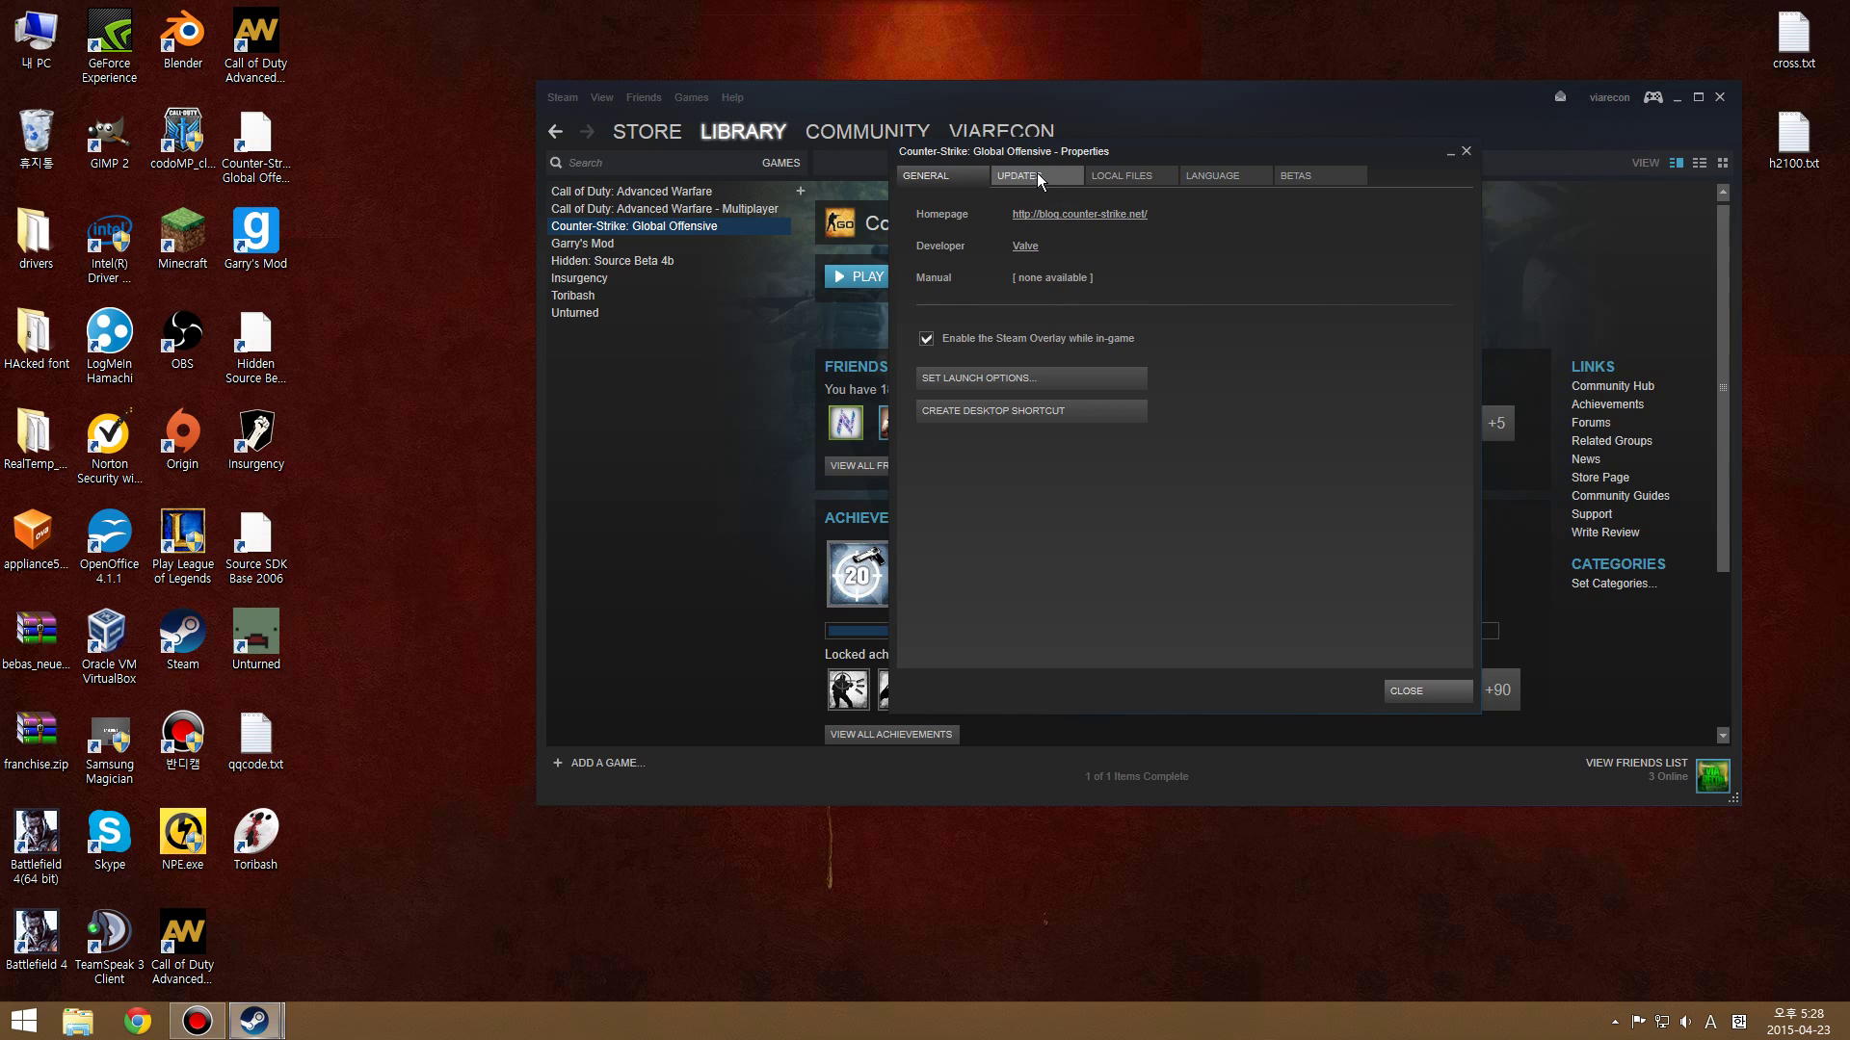
# Browse the game's local files from the LOCAL FILES section
pyautogui.click(1143, 177)
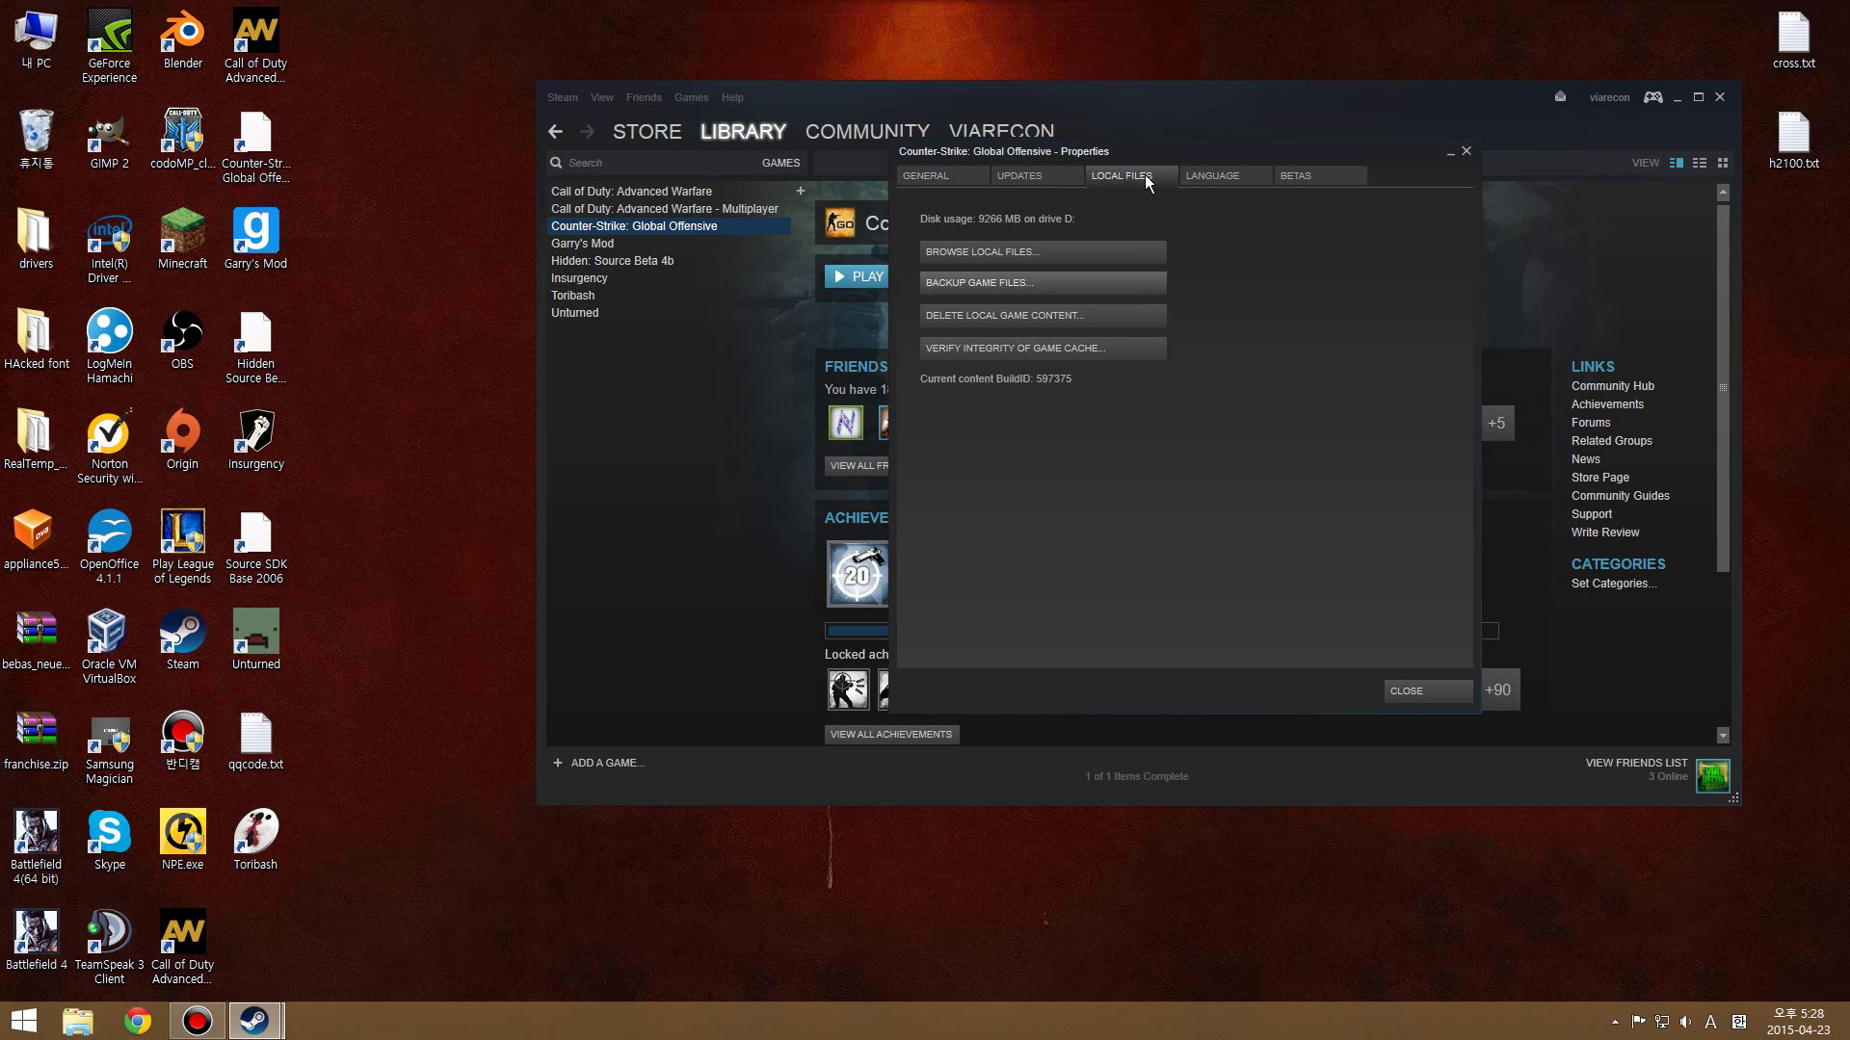
pyautogui.click(1034, 251)
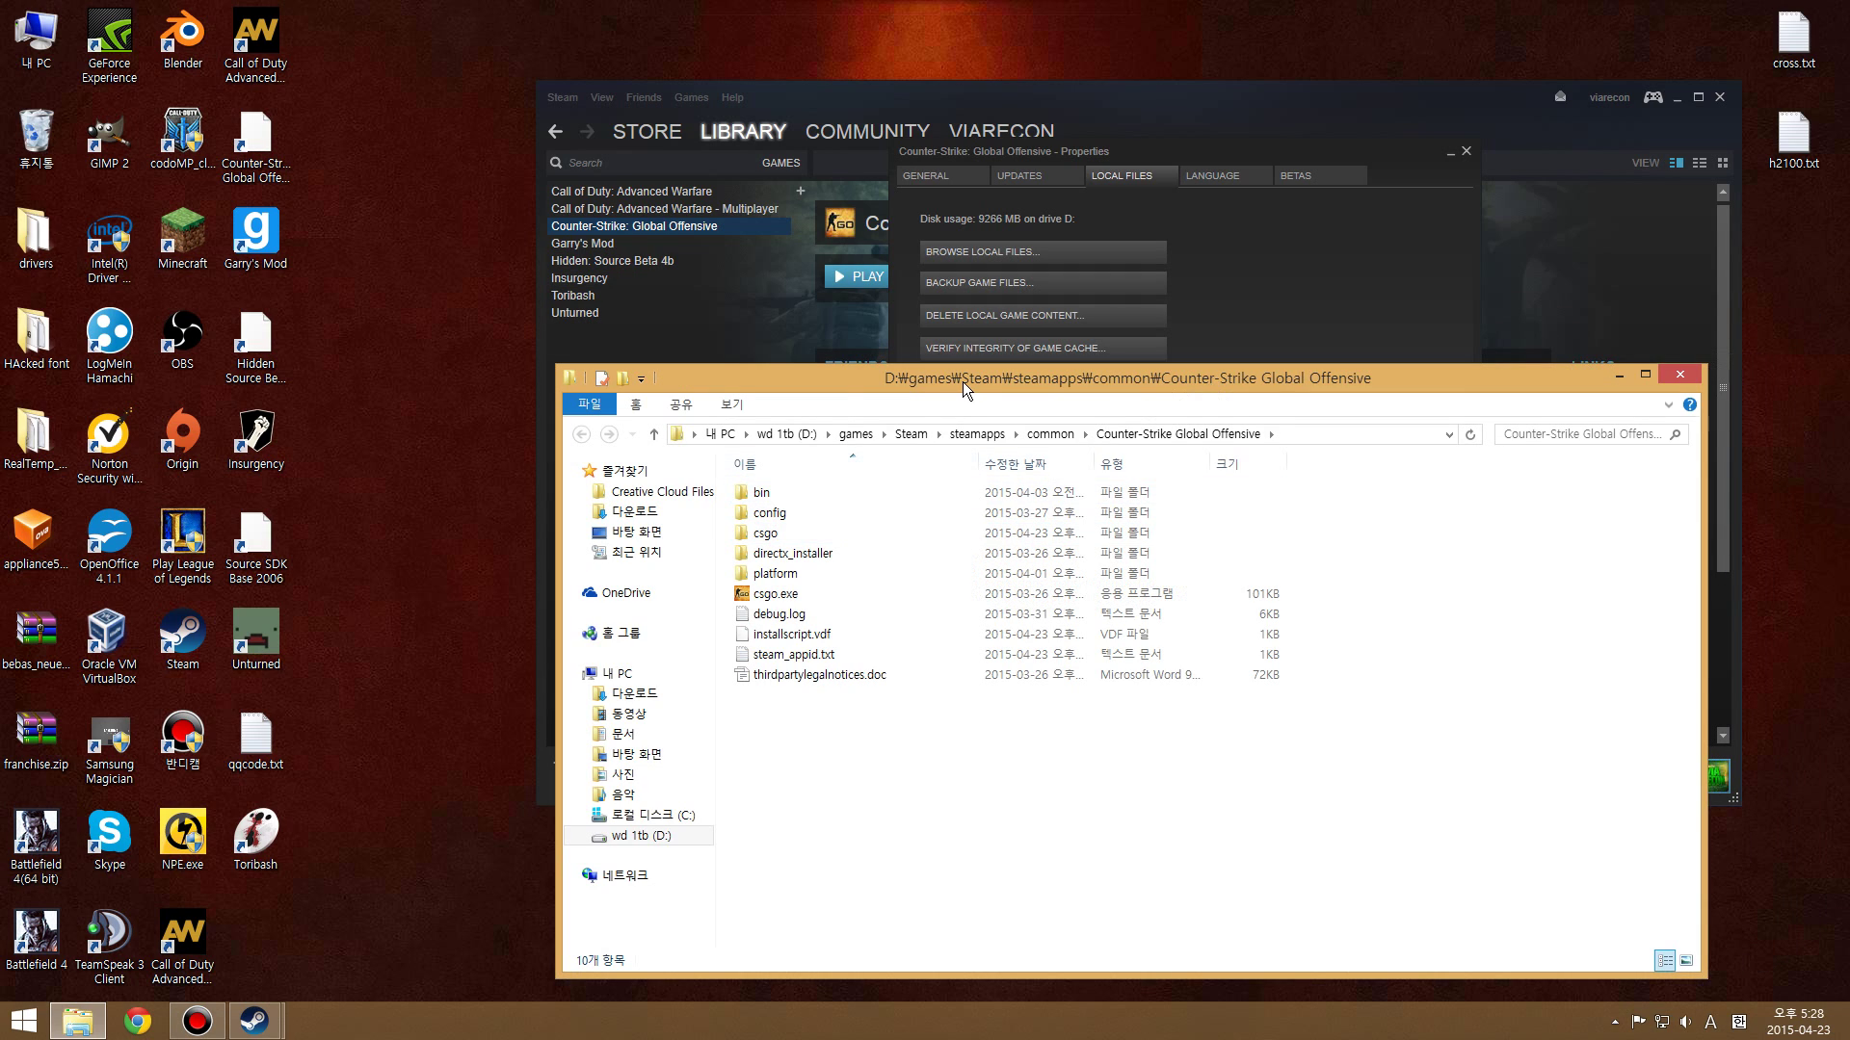
# Go into the csgo folder and then its cfg subfolder
pyautogui.moveTo(962, 382)
pyautogui.mouseDown()
pyautogui.moveTo(674, 360)
pyautogui.moveTo(658, 341)
pyautogui.mouseUp()
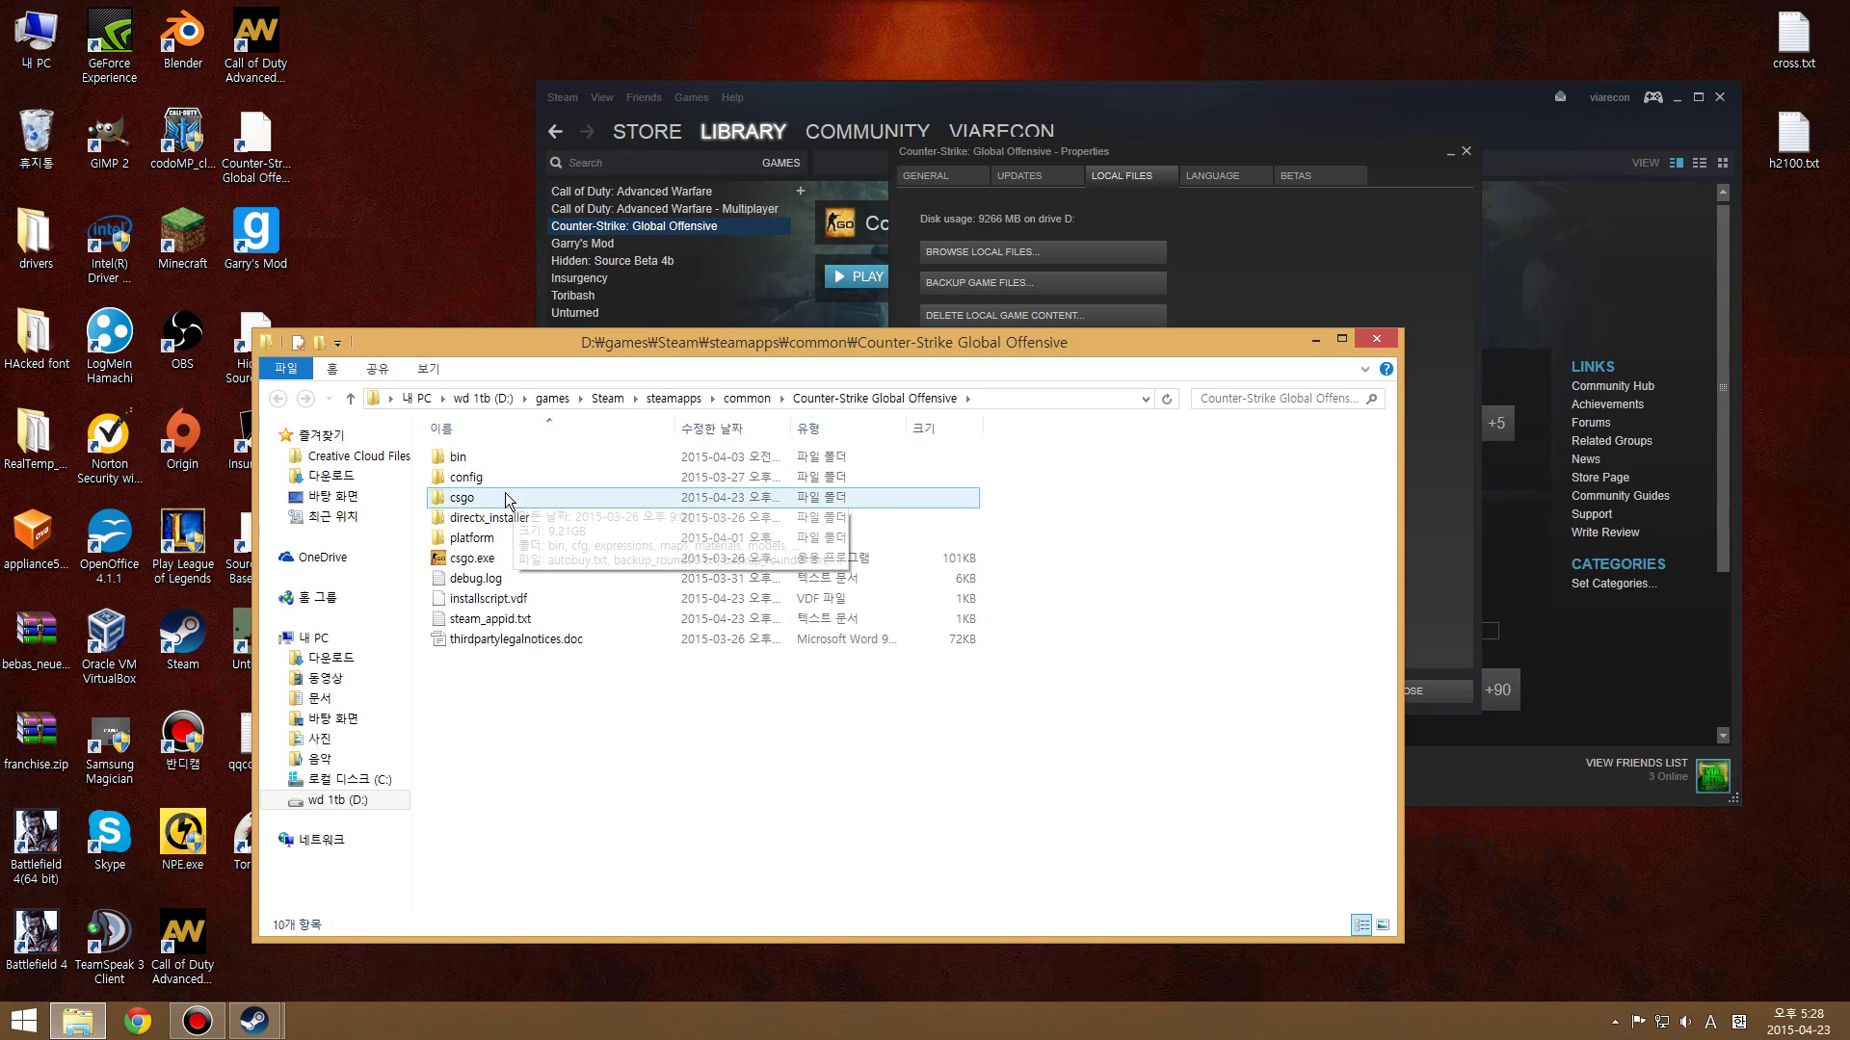
pyautogui.doubleClick(467, 497)
pyautogui.doubleClick(478, 484)
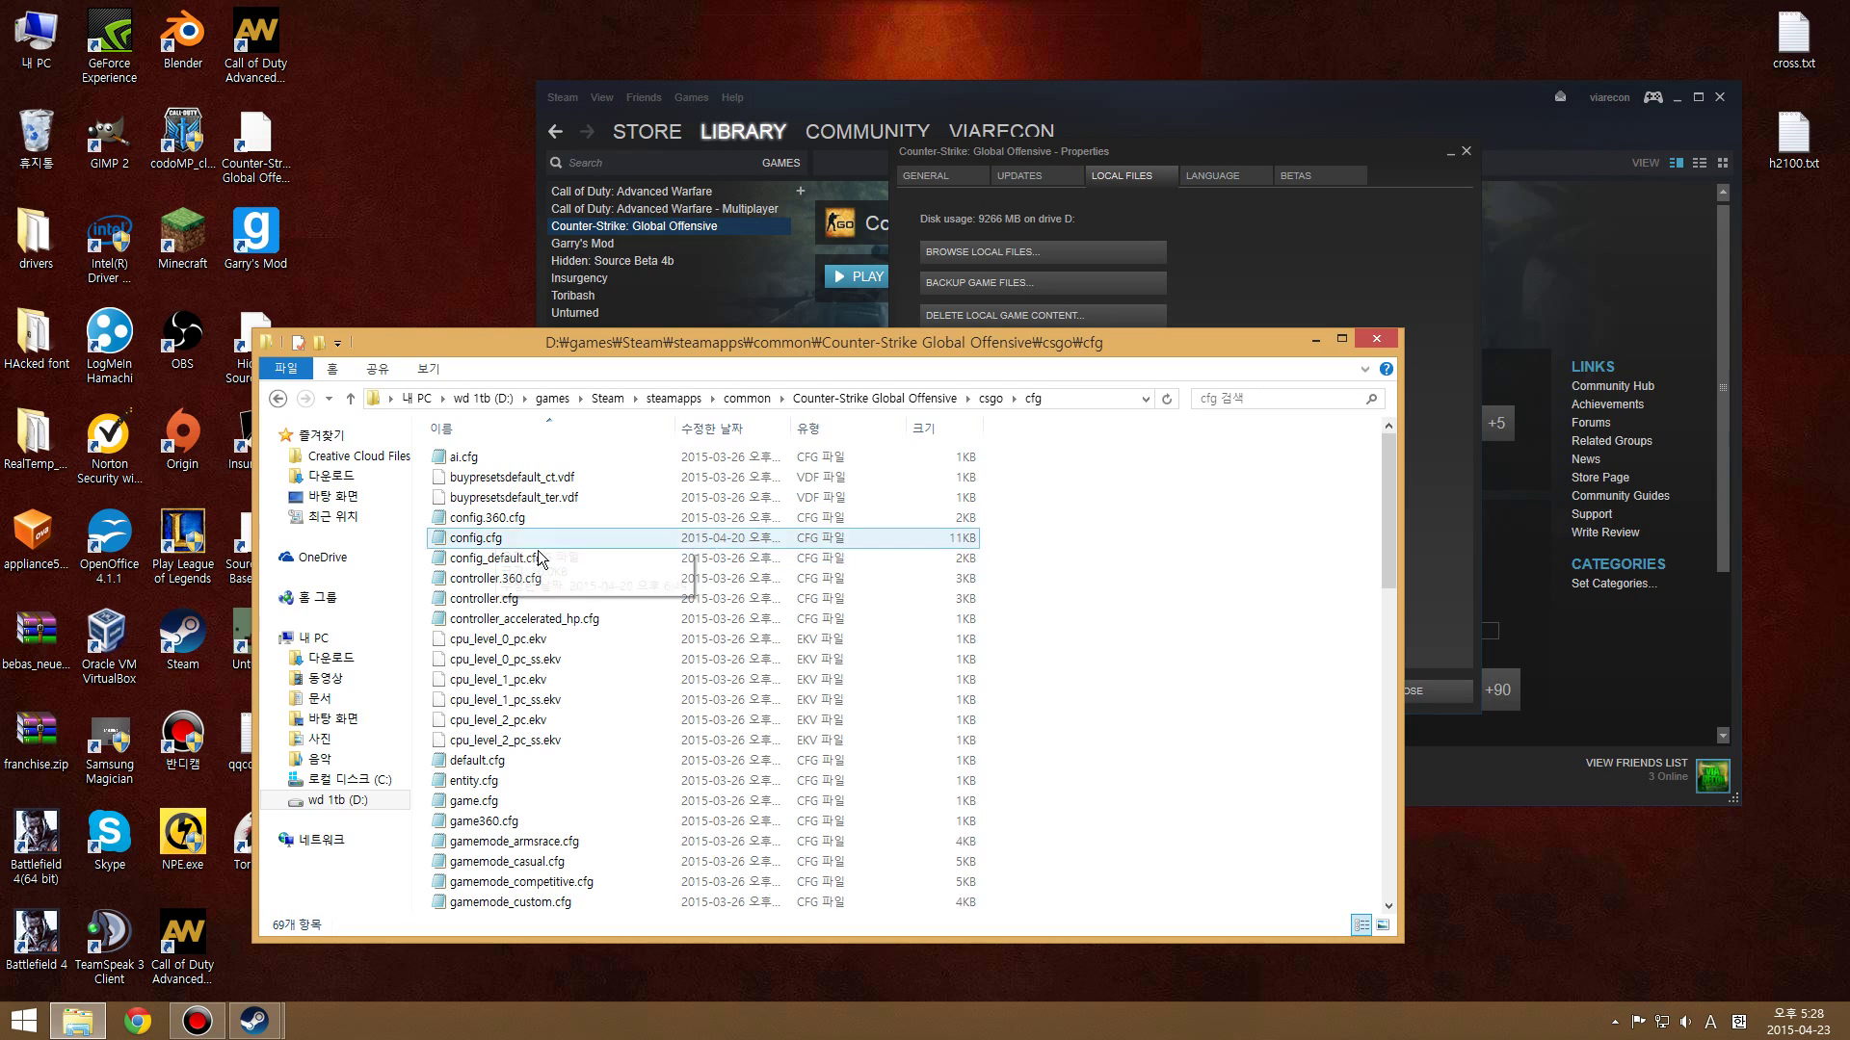
pyautogui.moveTo(478, 537)
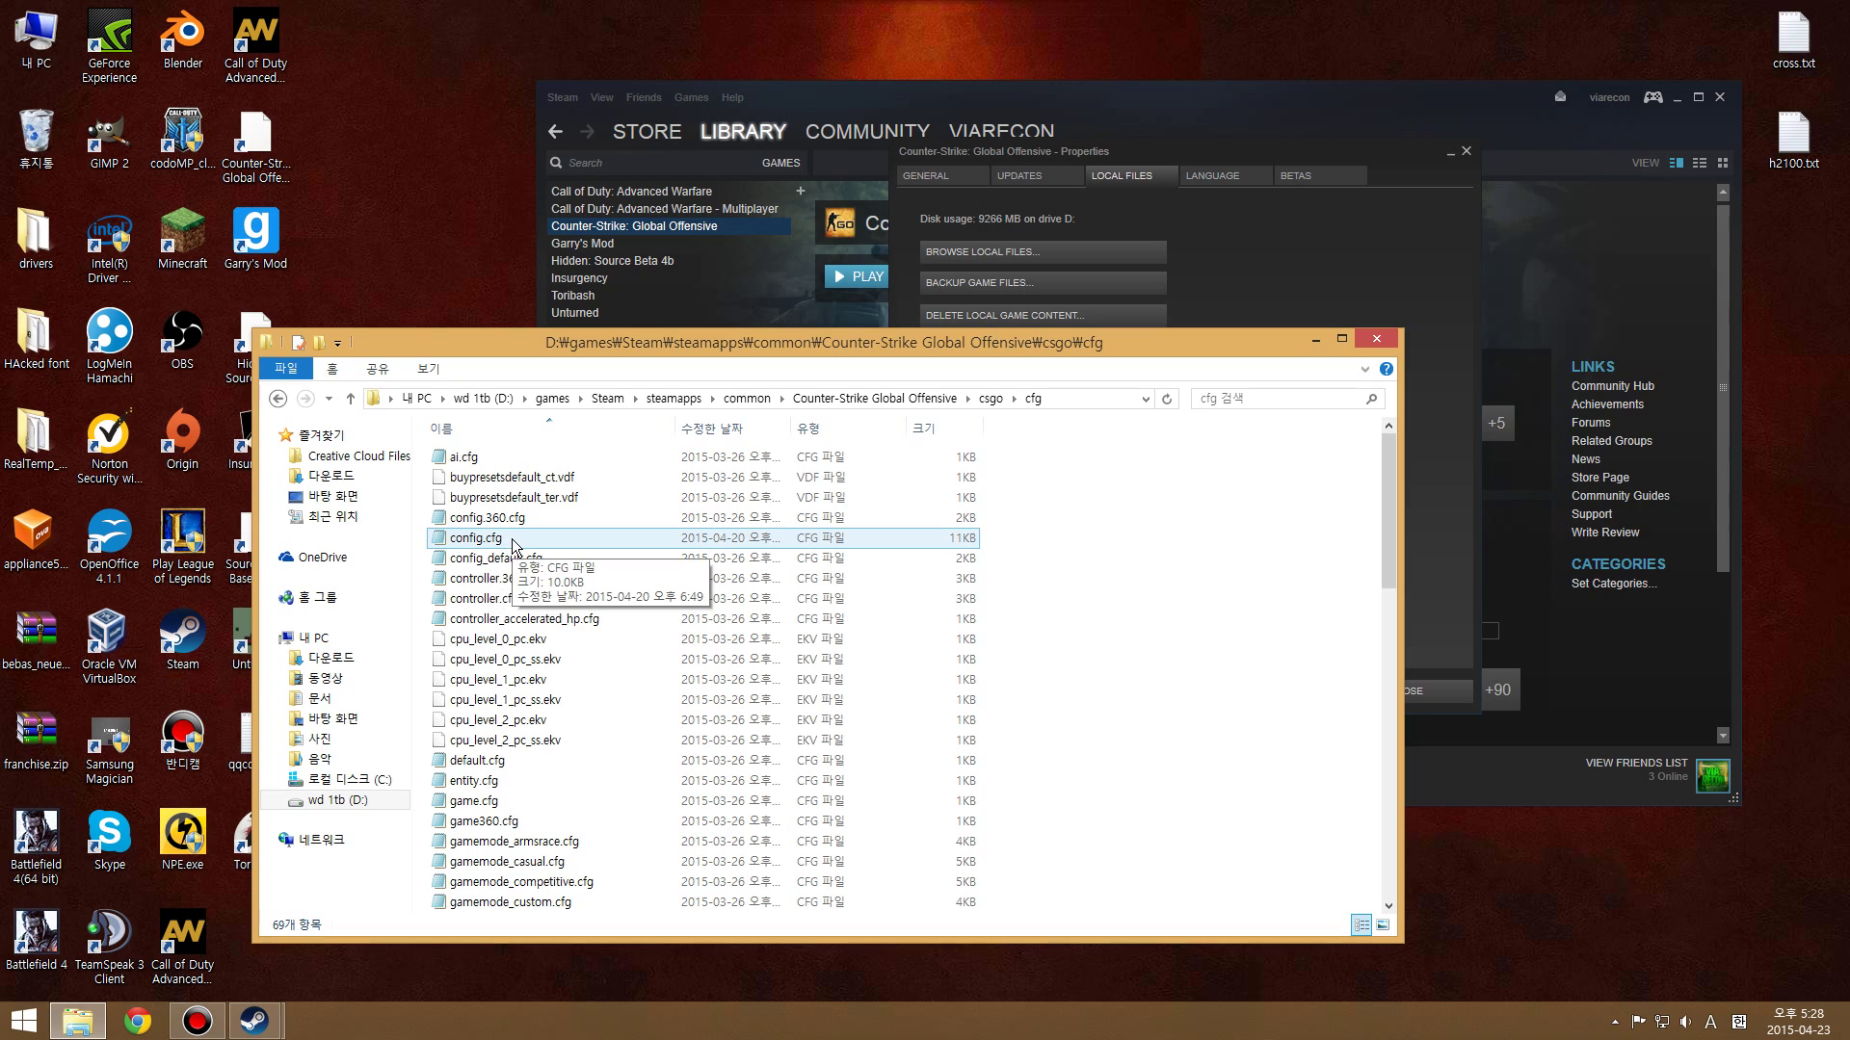
# Bring up the cfg folder's properties and move the dialog clear of the file list
pyautogui.rightClick(511, 539)
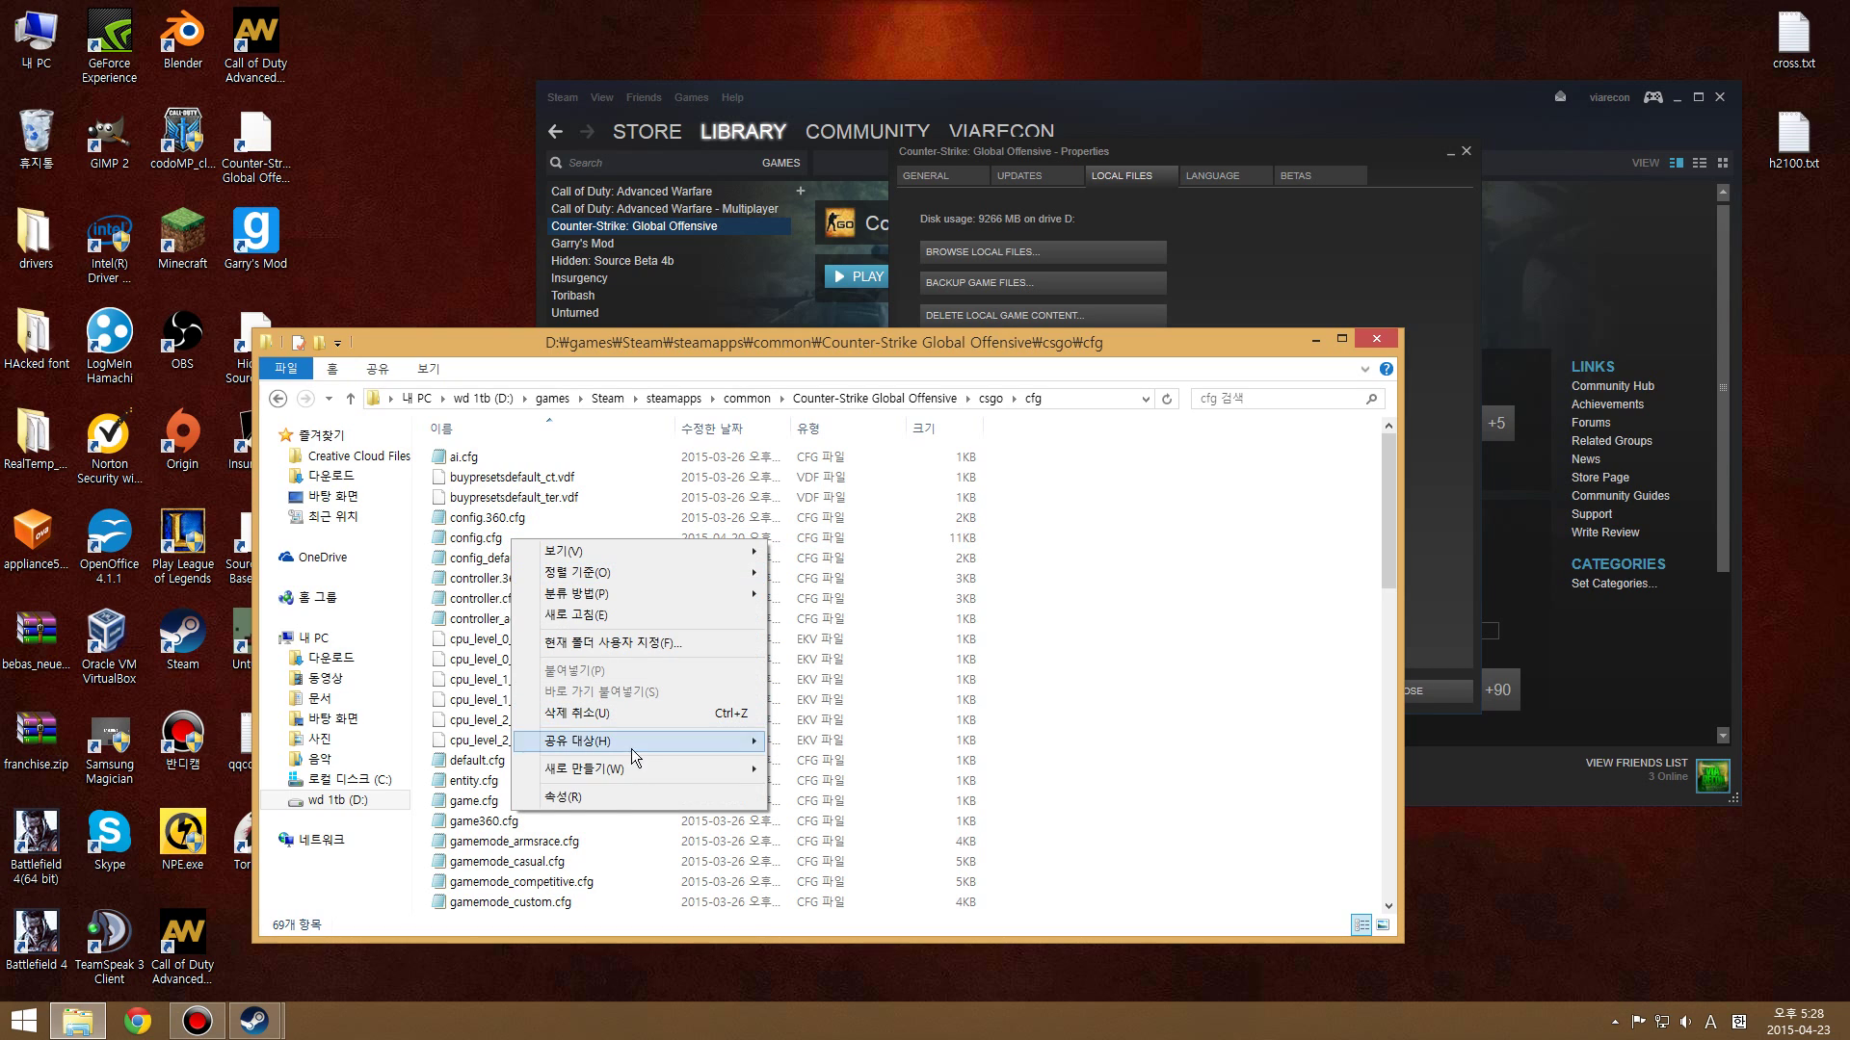
pyautogui.click(597, 798)
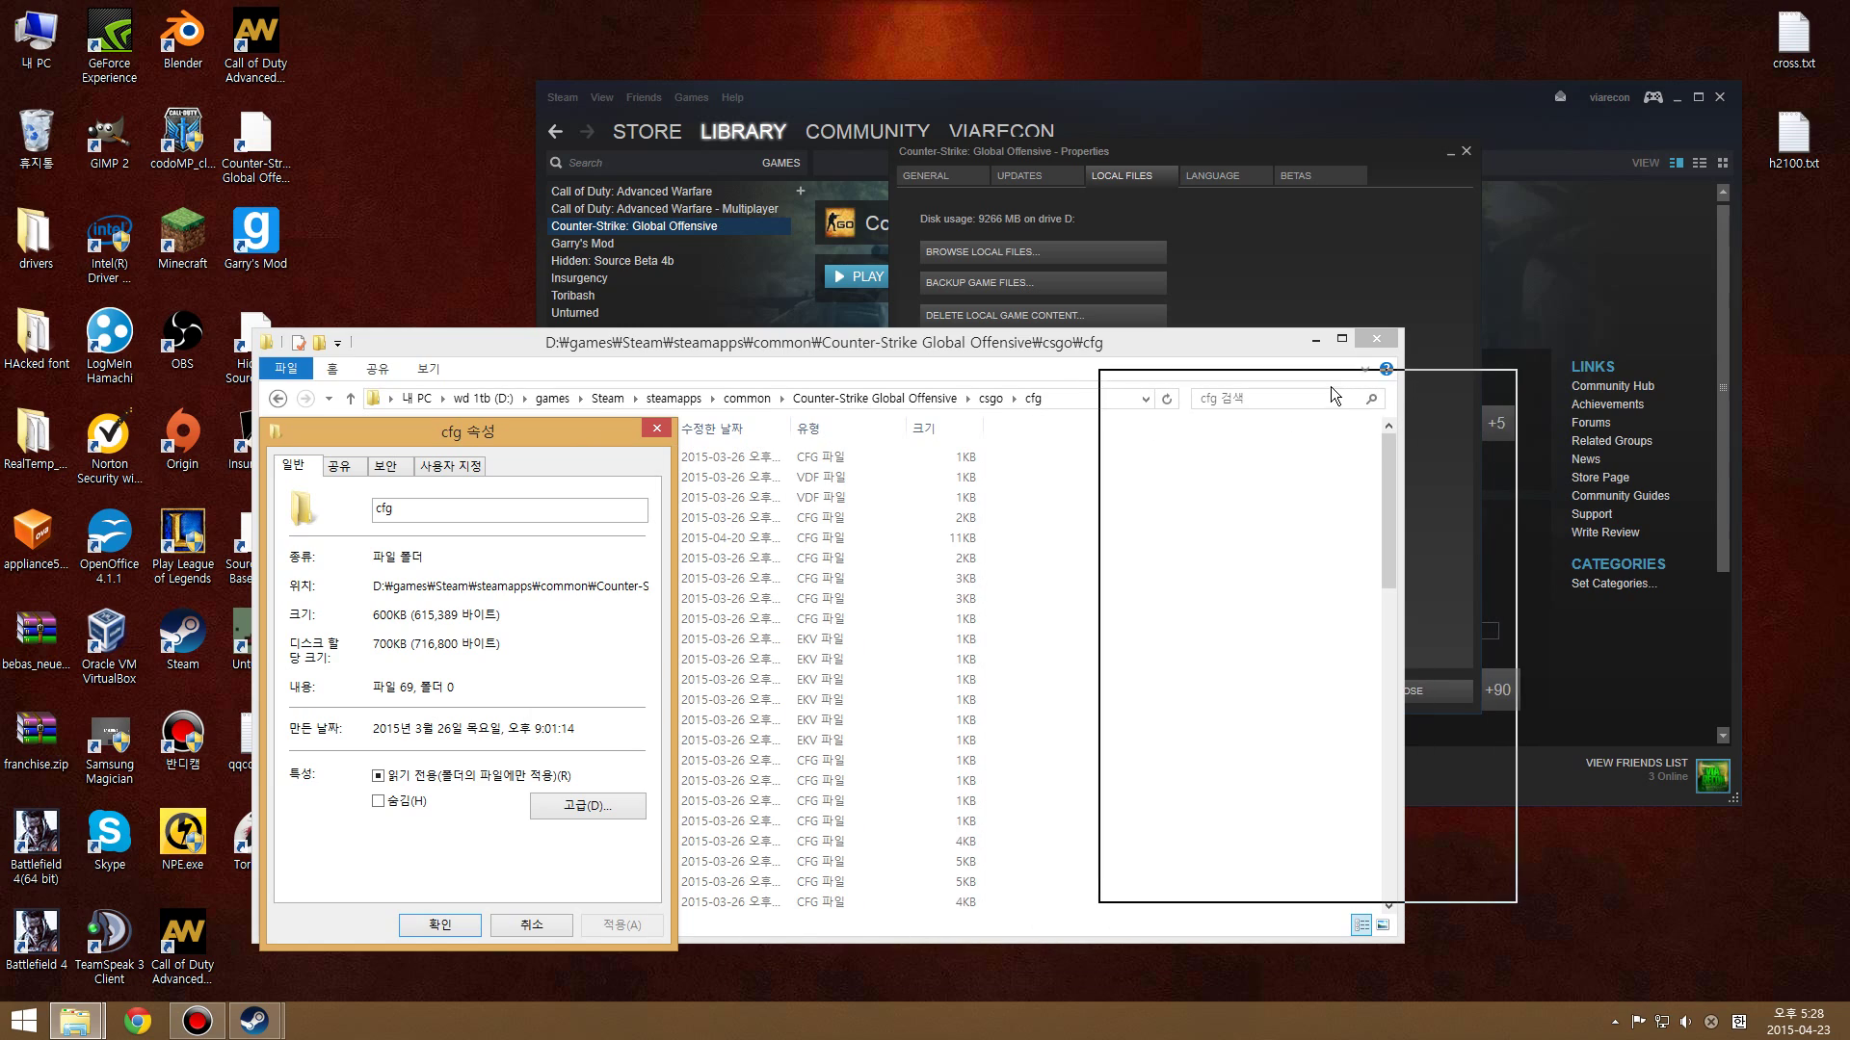
pyautogui.moveTo(512, 438); pyautogui.dragTo(1343, 394)
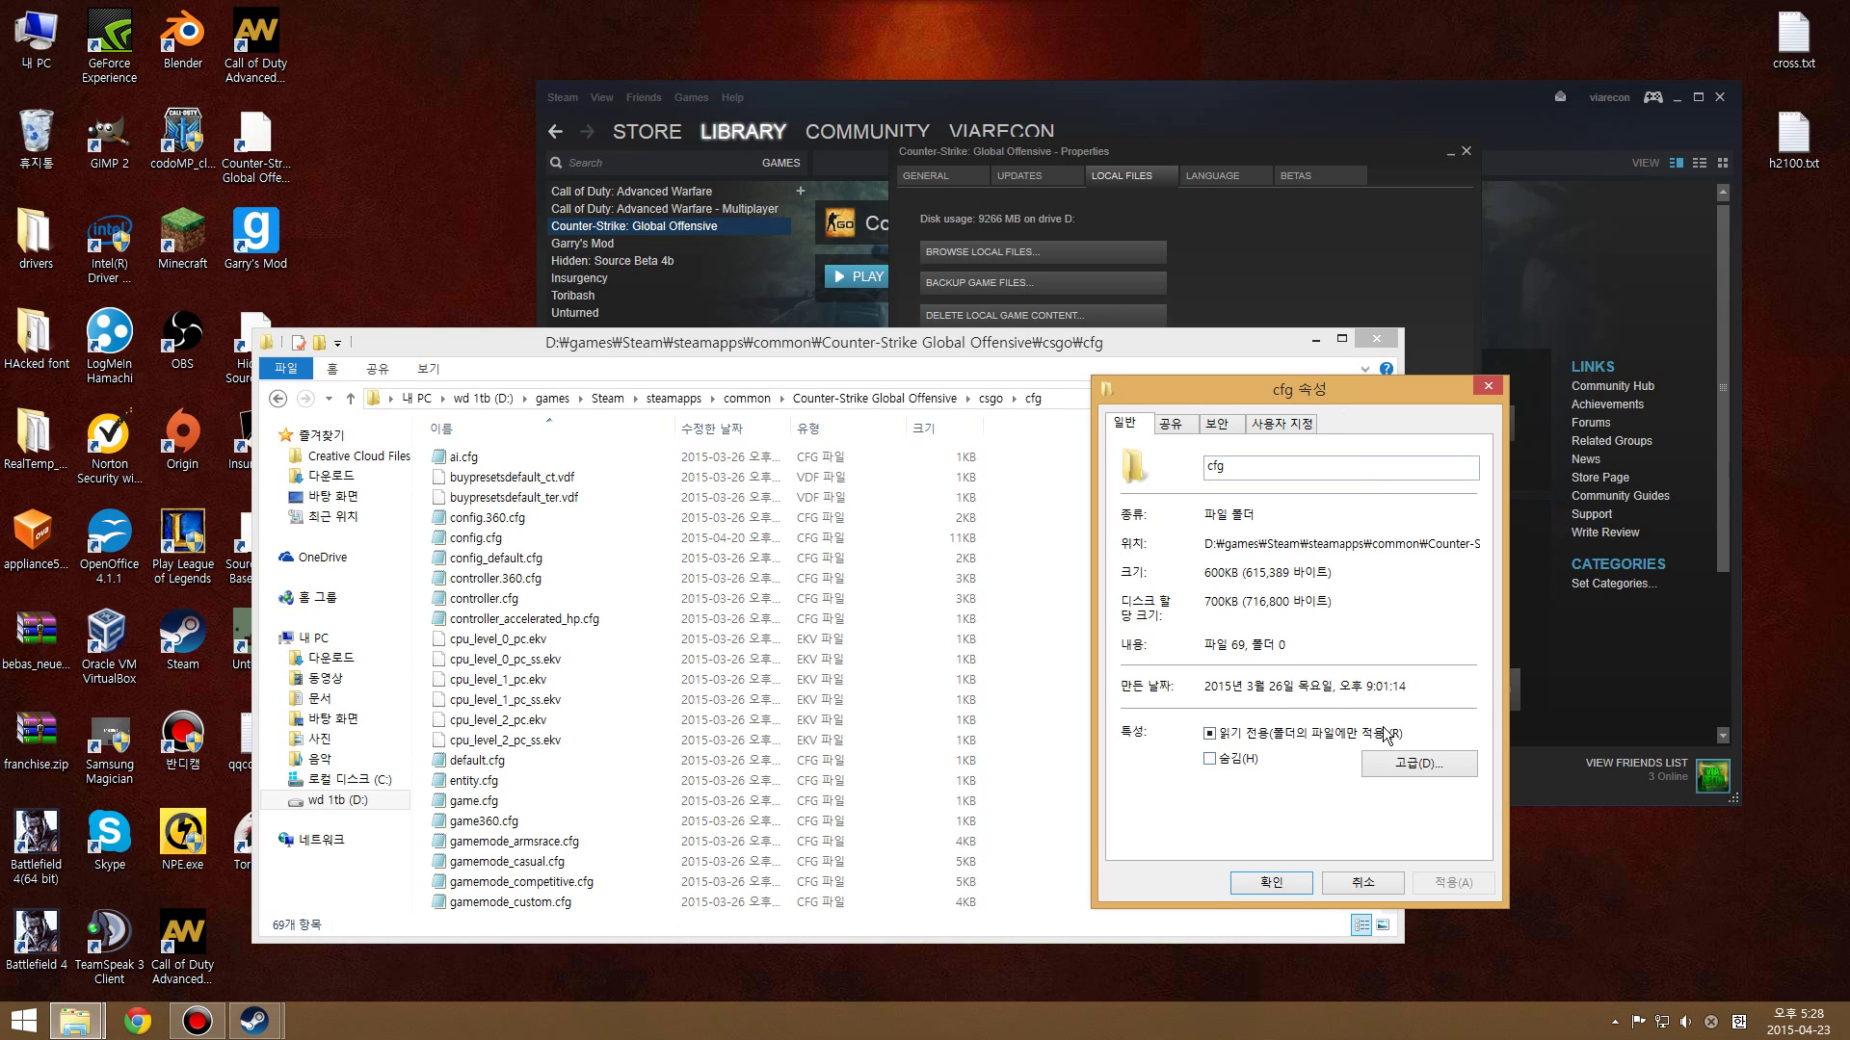
pyautogui.moveTo(1358, 389)
pyautogui.mouseDown()
pyautogui.moveTo(1629, 384)
pyautogui.moveTo(1386, 387)
pyautogui.mouseUp()
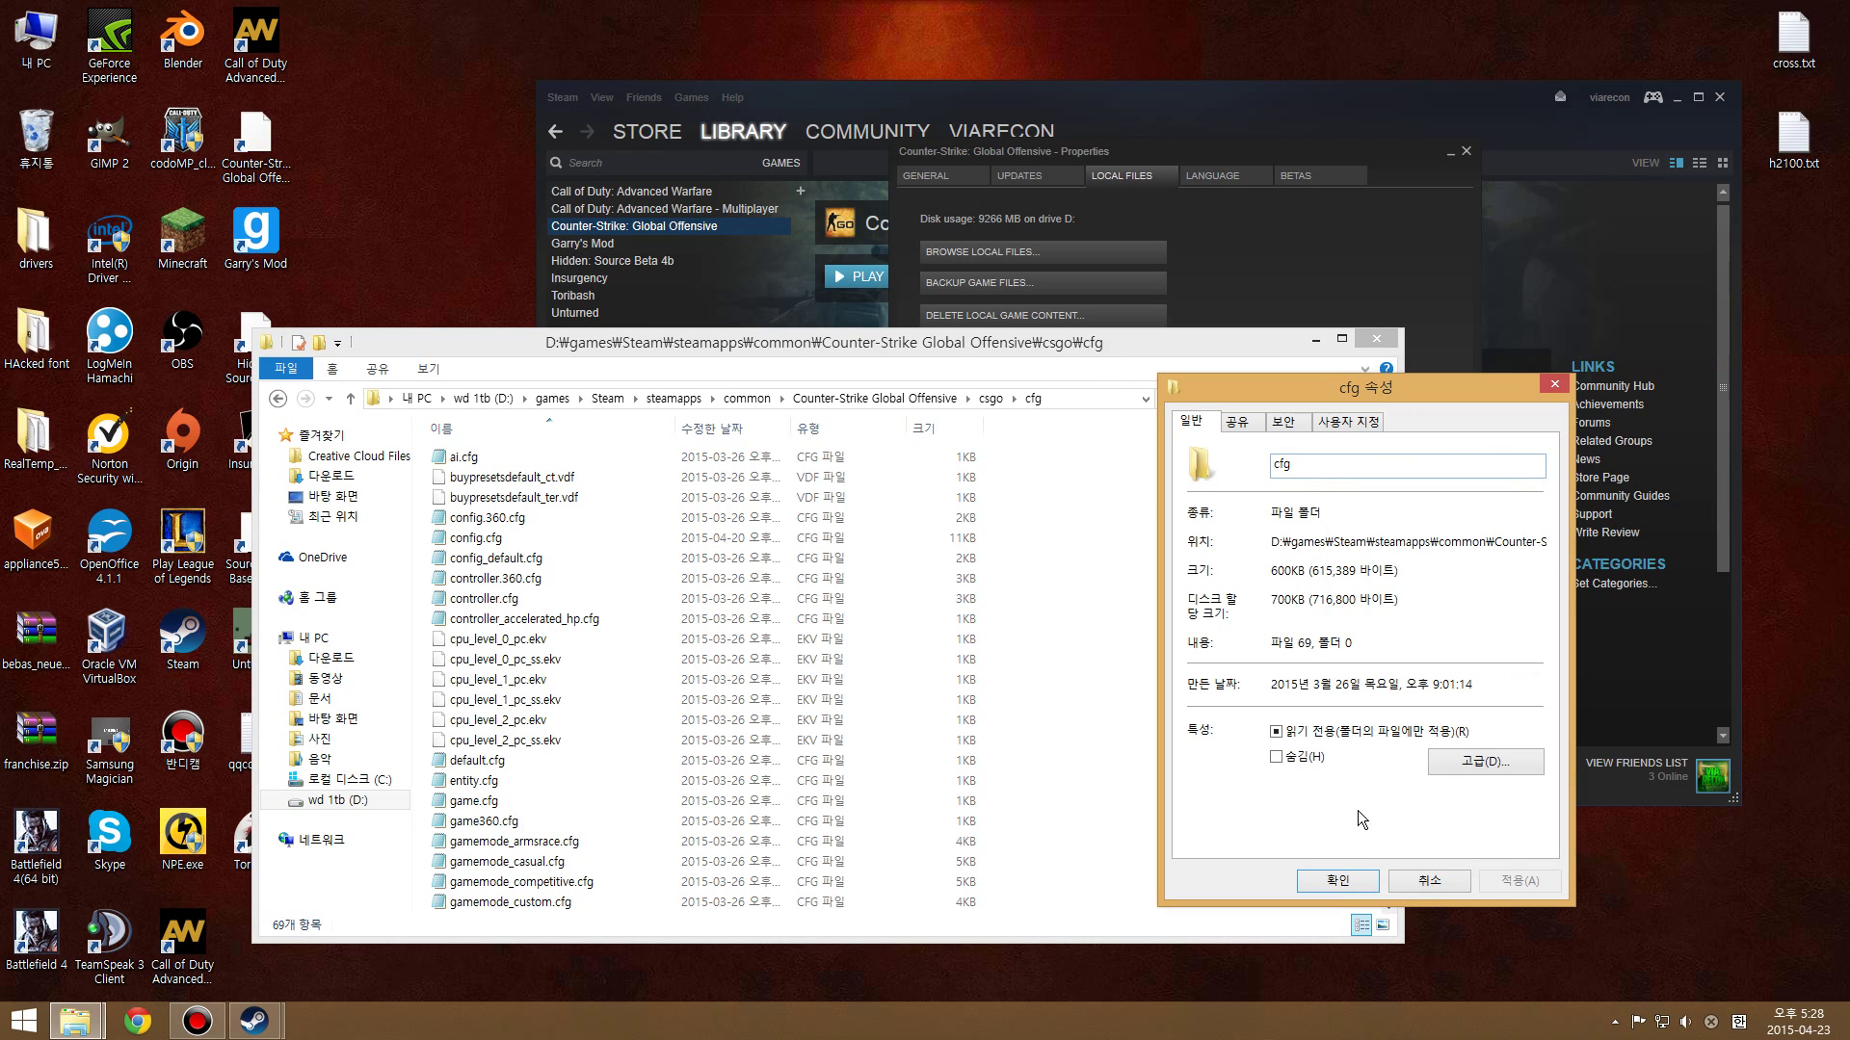
# Clear the read-only attribute, apply it to all subfolders and files, and close the dialog
pyautogui.click(1276, 732)
pyautogui.click(1510, 883)
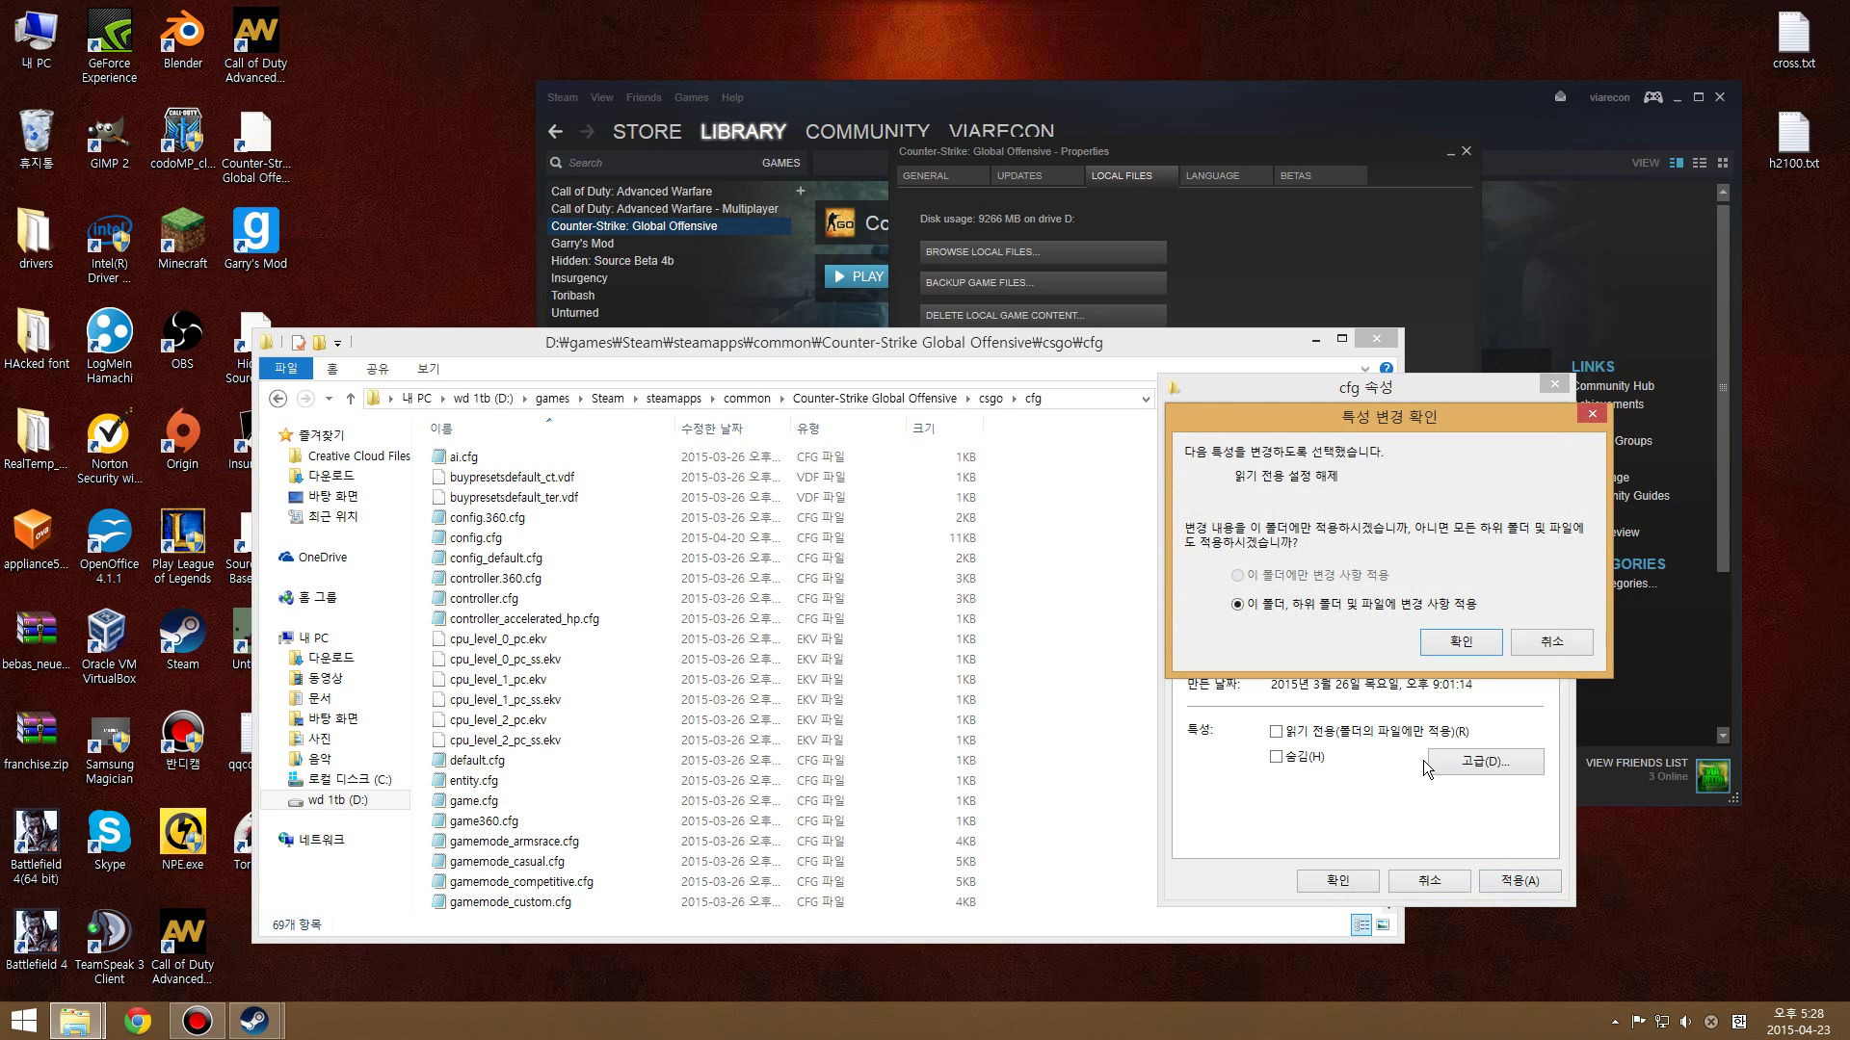
pyautogui.click(1460, 641)
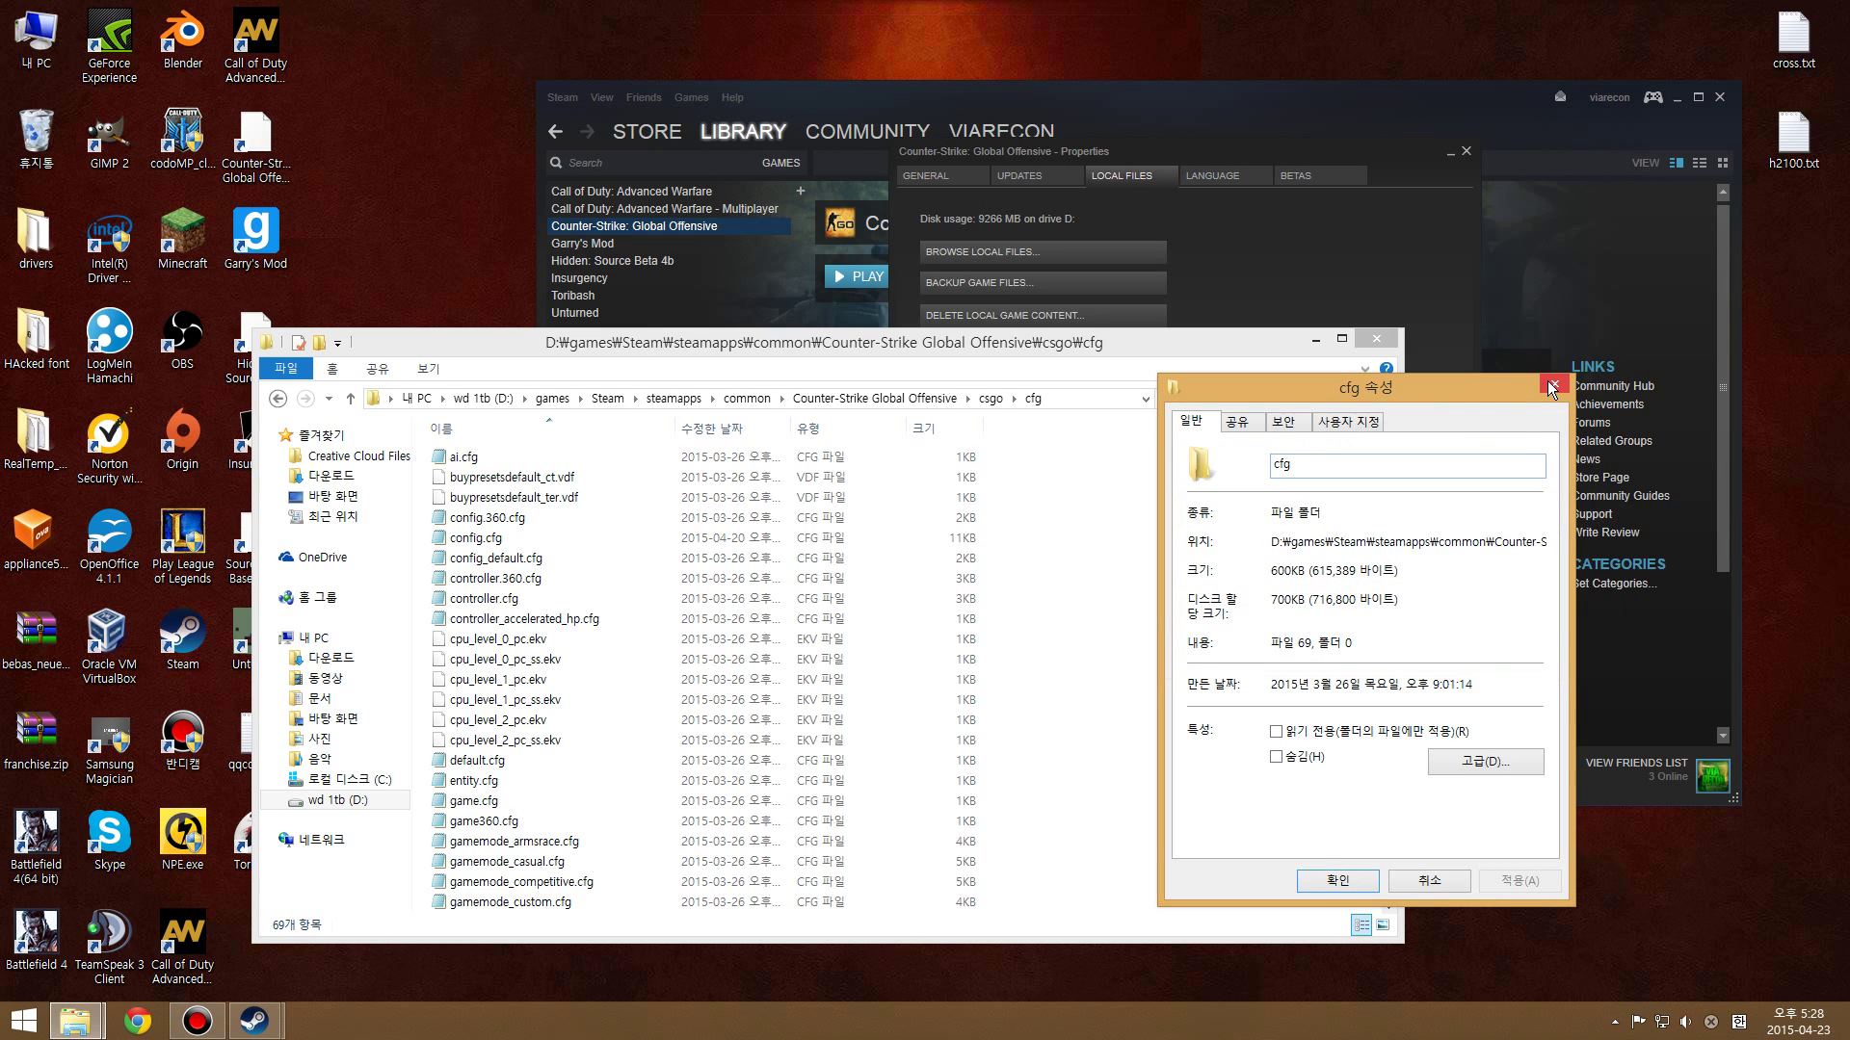
pyautogui.click(1552, 383)
# Bring up config.cfg's file properties and move the dialog aside
pyautogui.click(496, 543)
pyautogui.rightClick(496, 545)
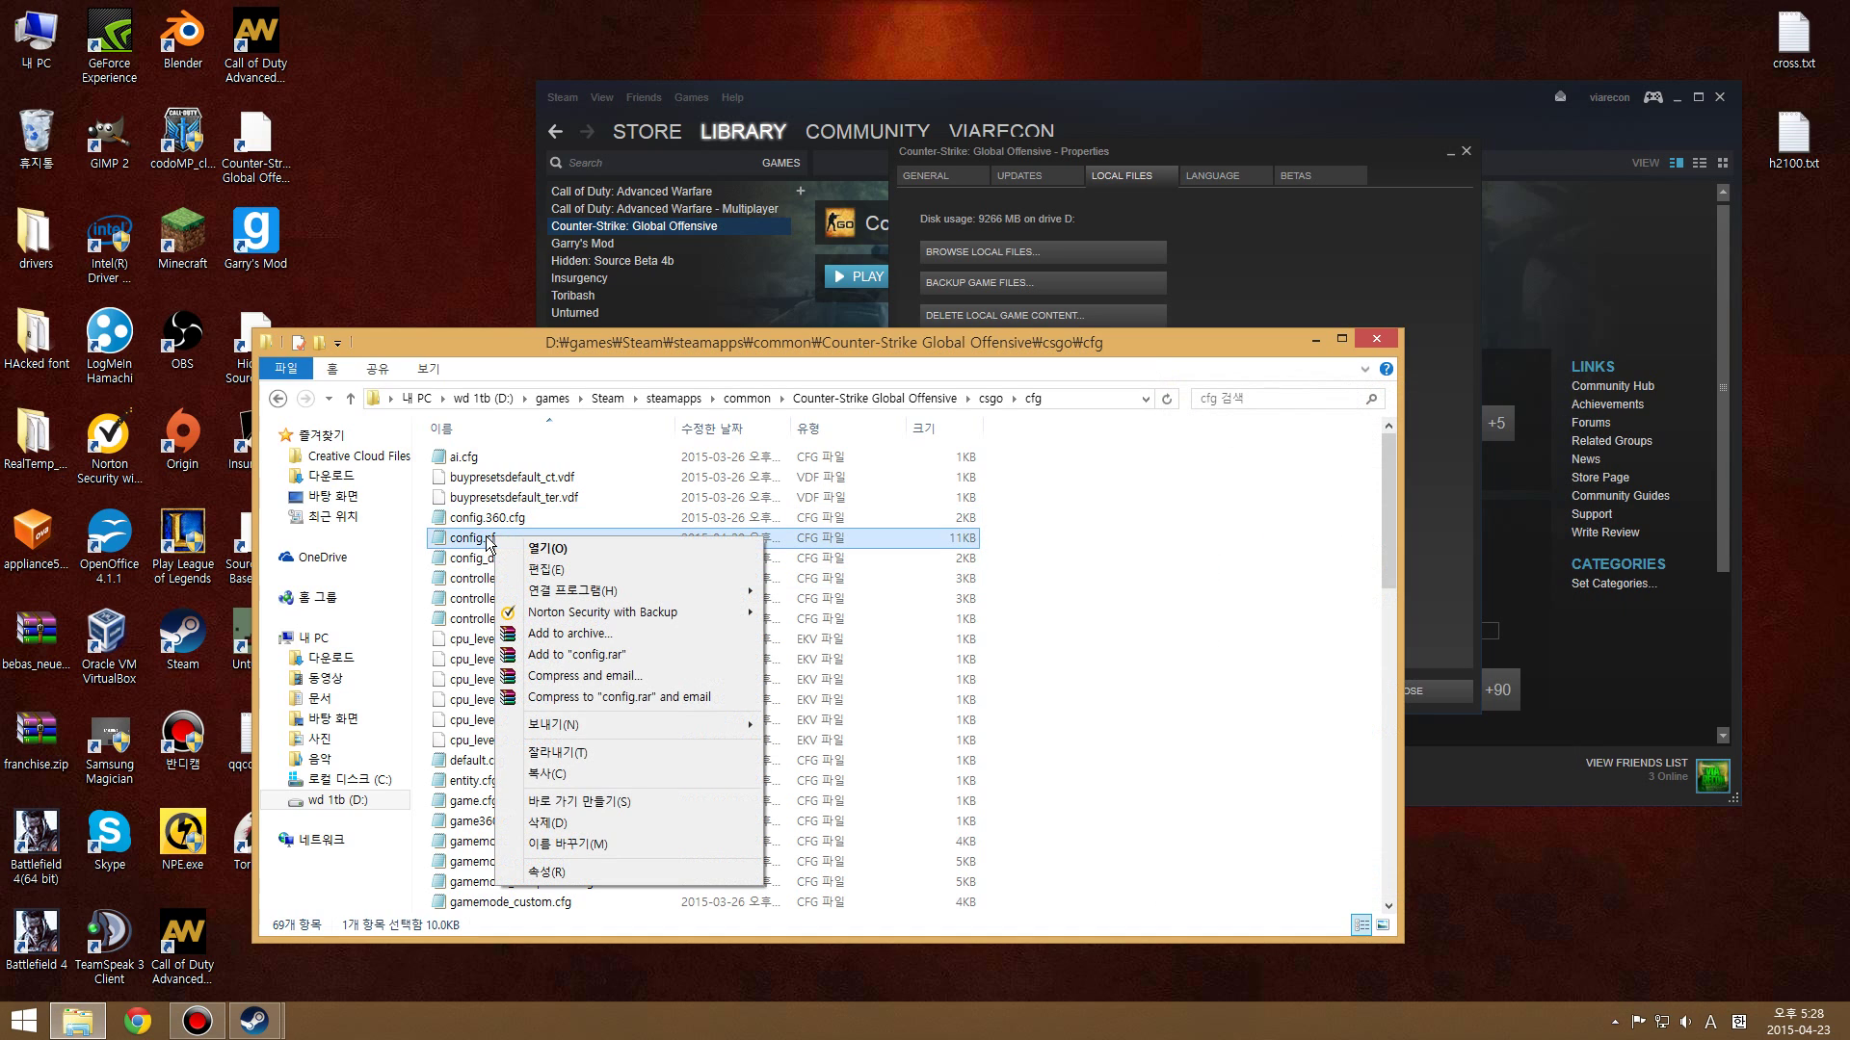
pyautogui.rightClick(477, 541)
pyautogui.click(536, 874)
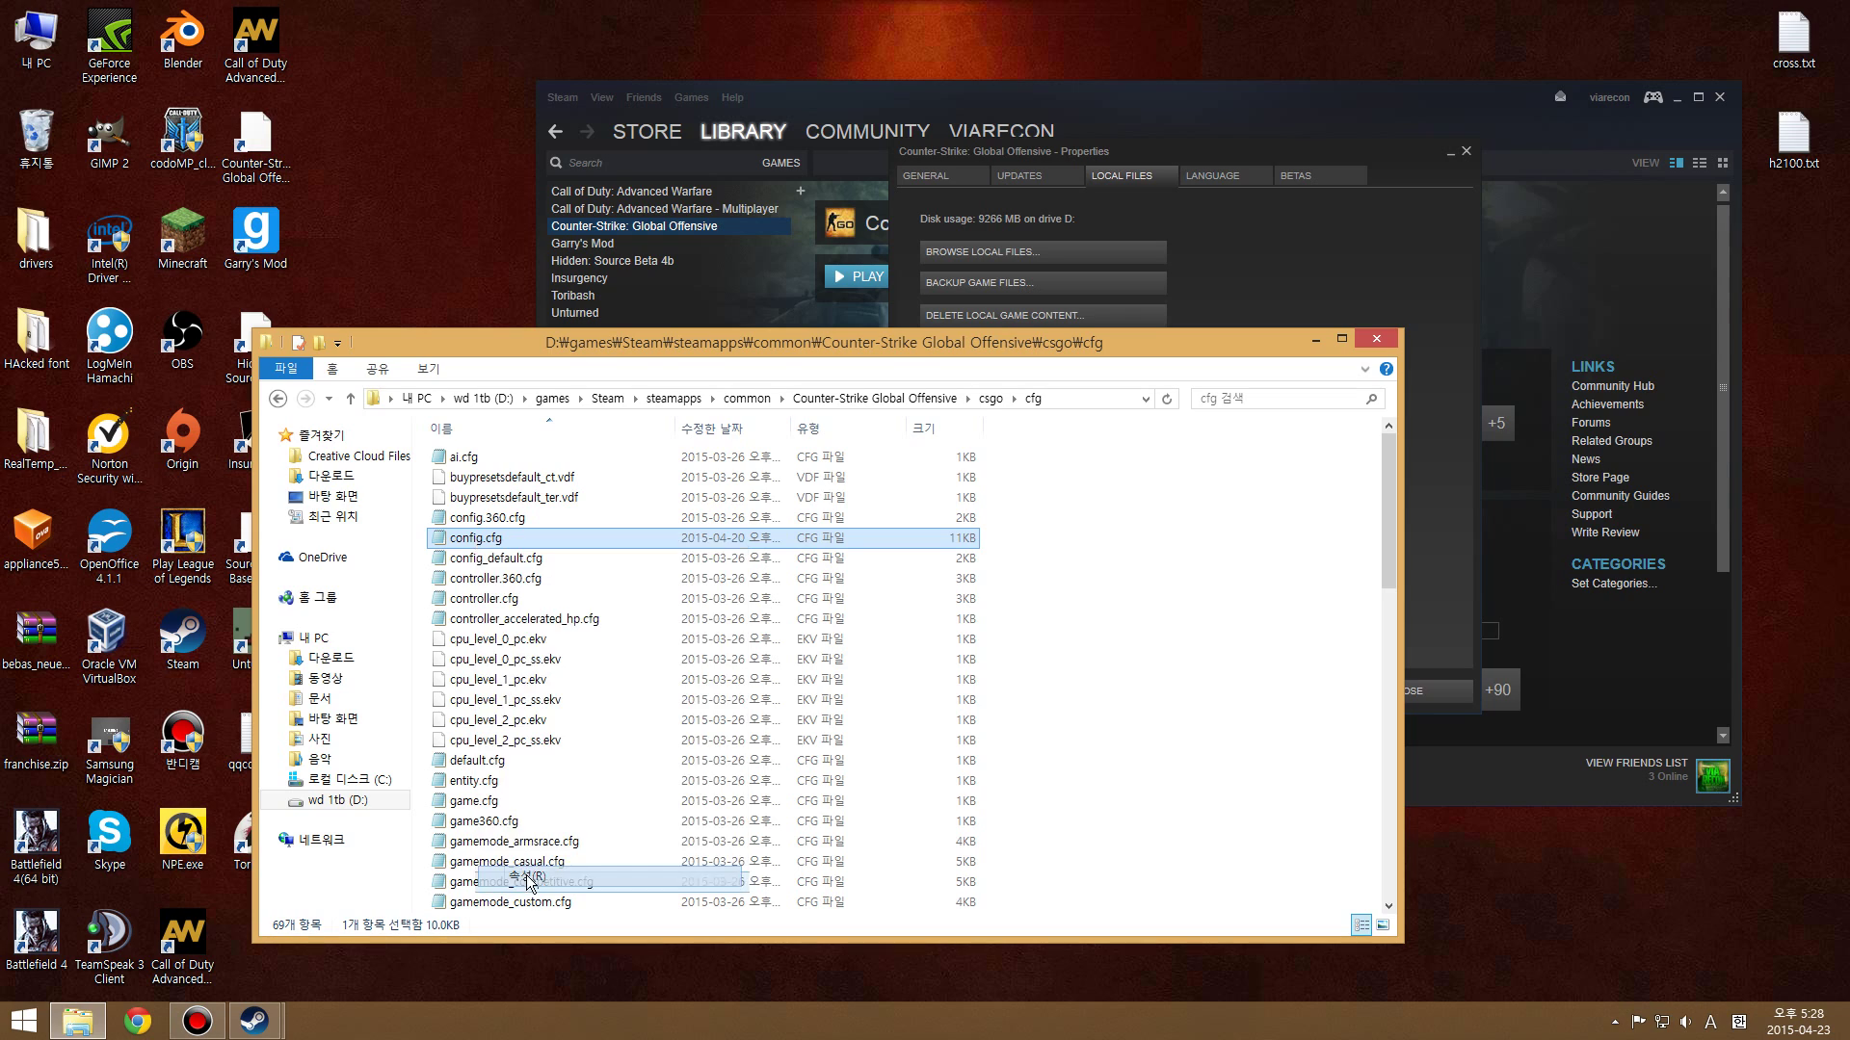
pyautogui.moveTo(743, 435); pyautogui.dragTo(1434, 375)
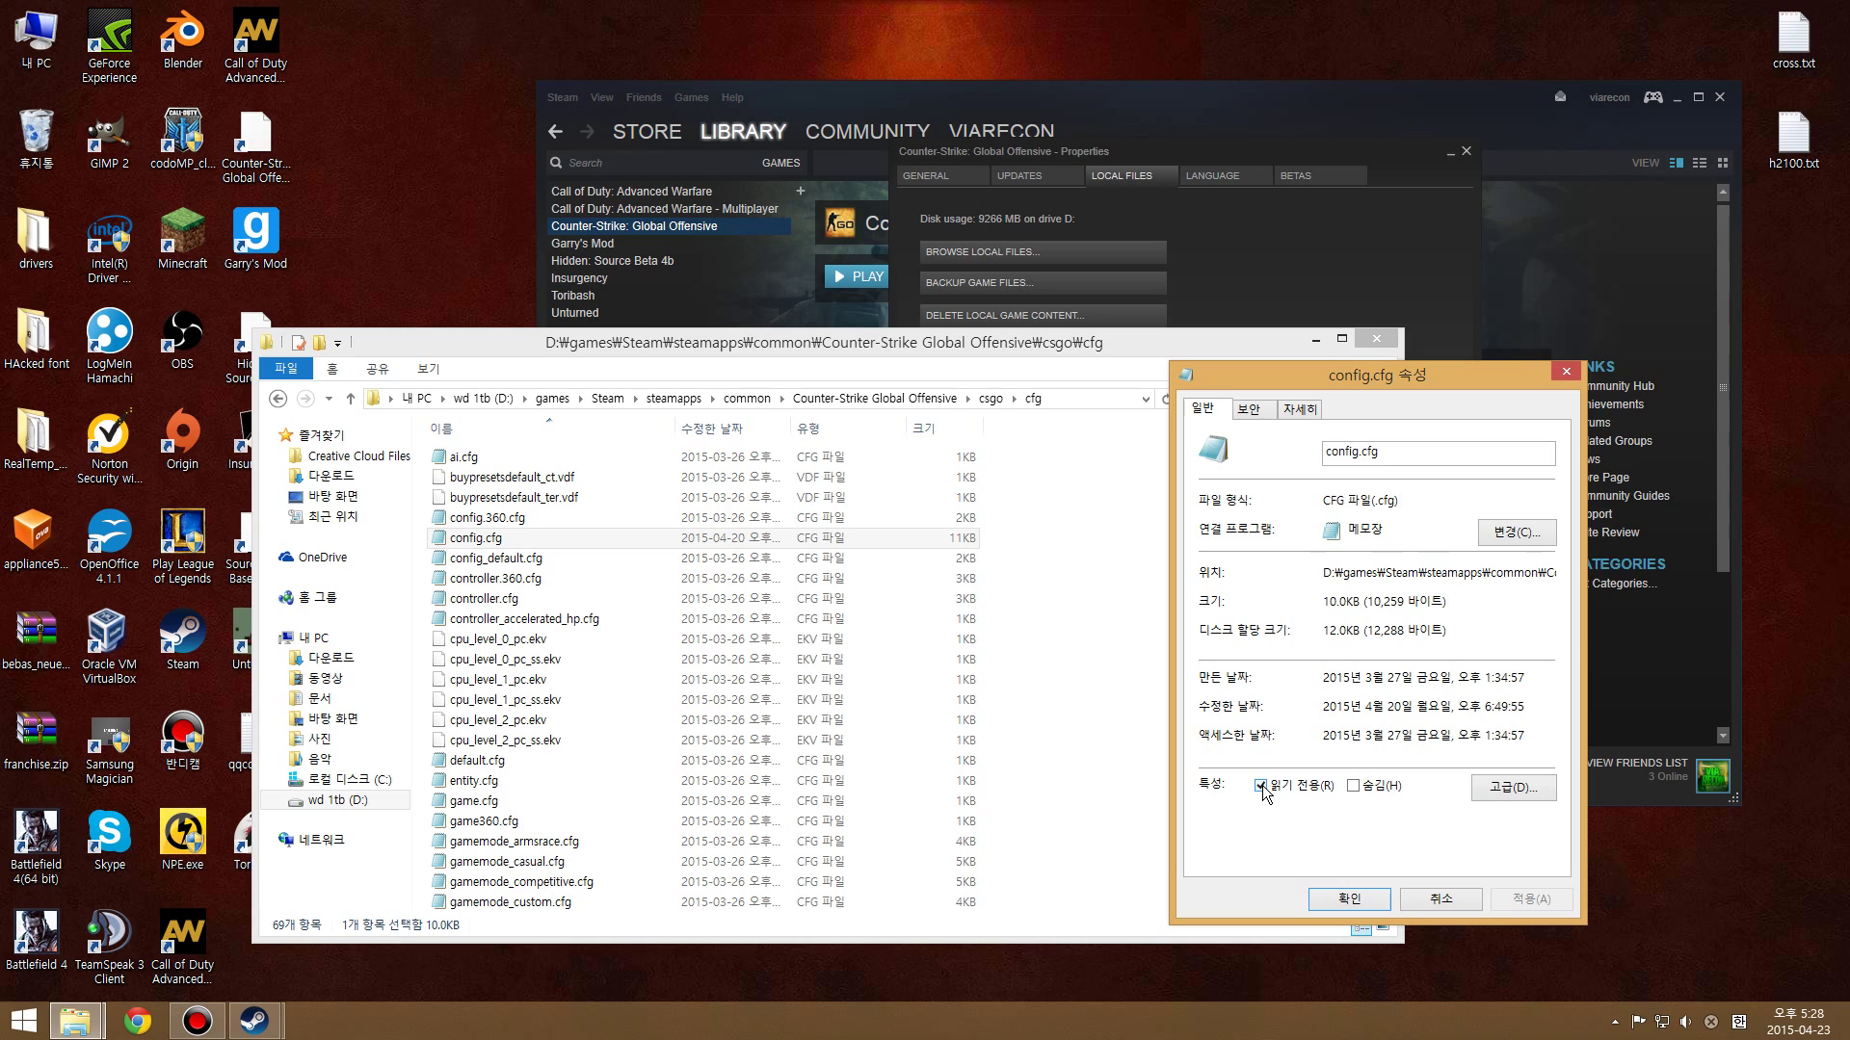
# Clear config.cfg's read-only attribute, apply and confirm, then return Steam to the front
pyautogui.click(1262, 786)
pyautogui.click(1522, 904)
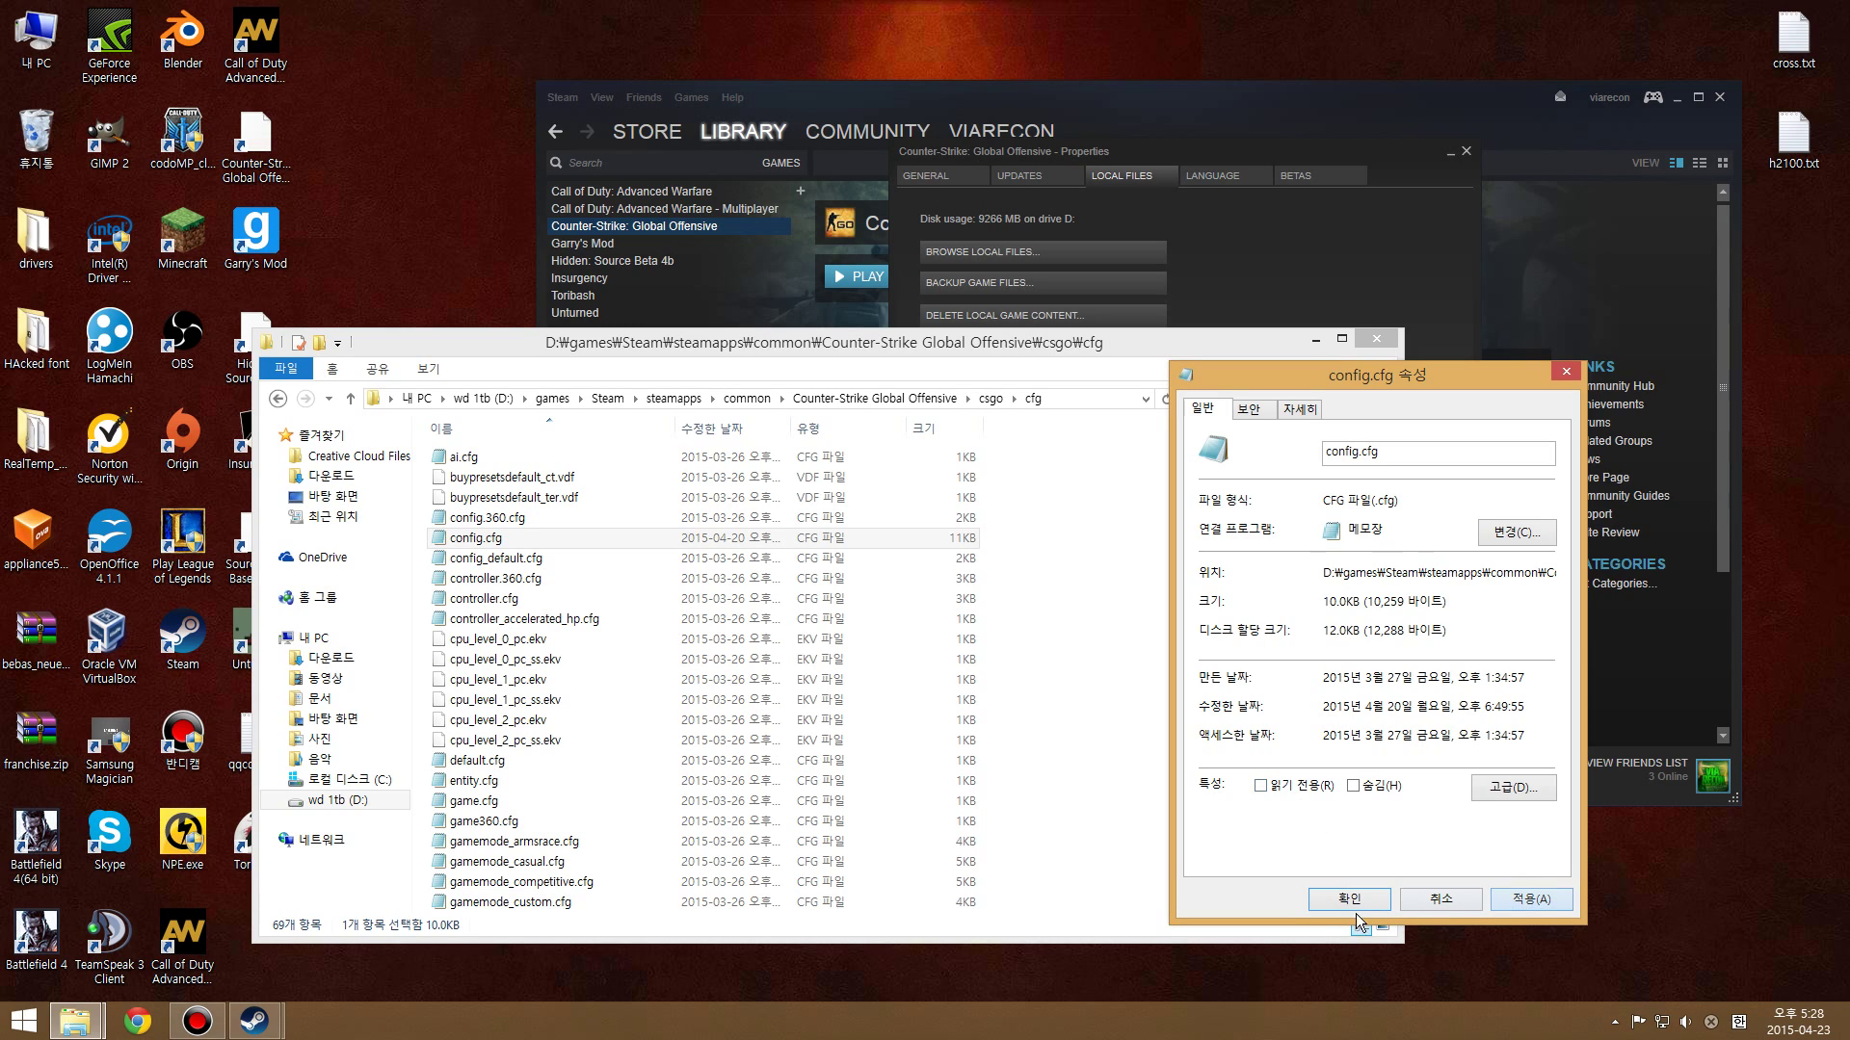
pyautogui.click(1343, 901)
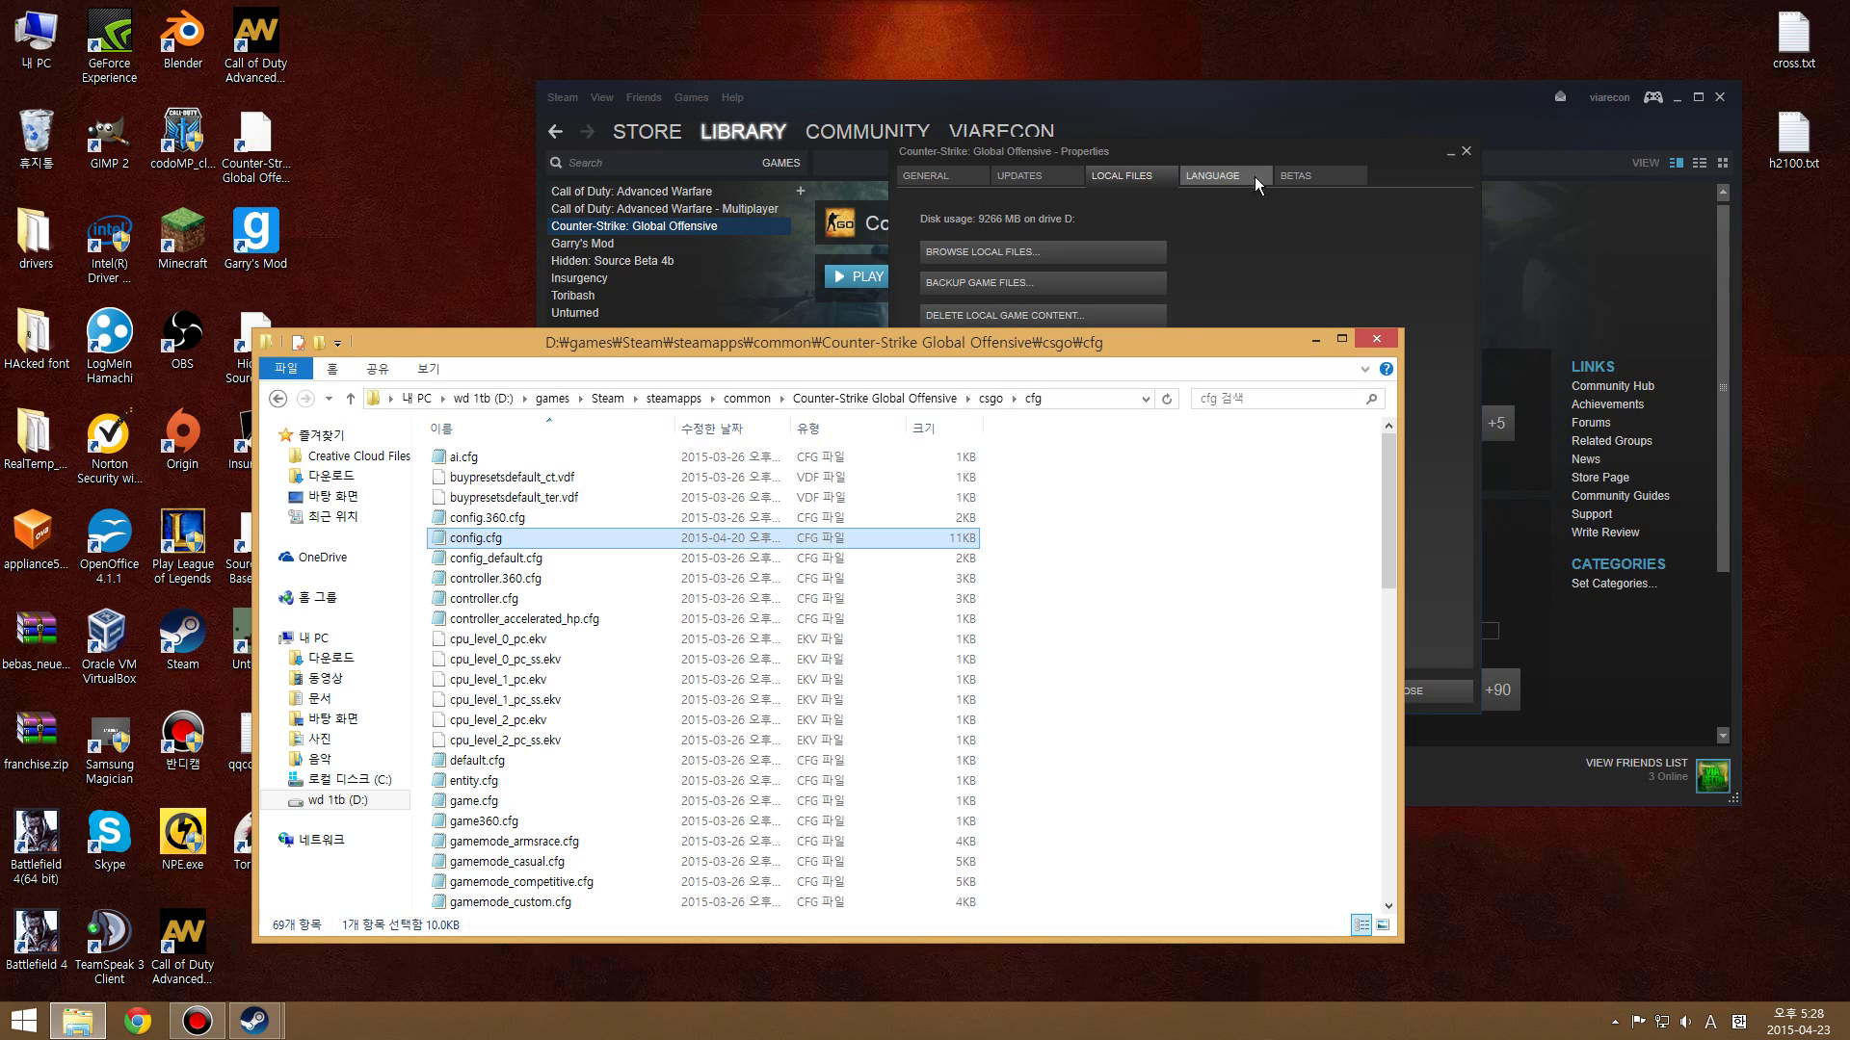
pyautogui.click(1467, 152)
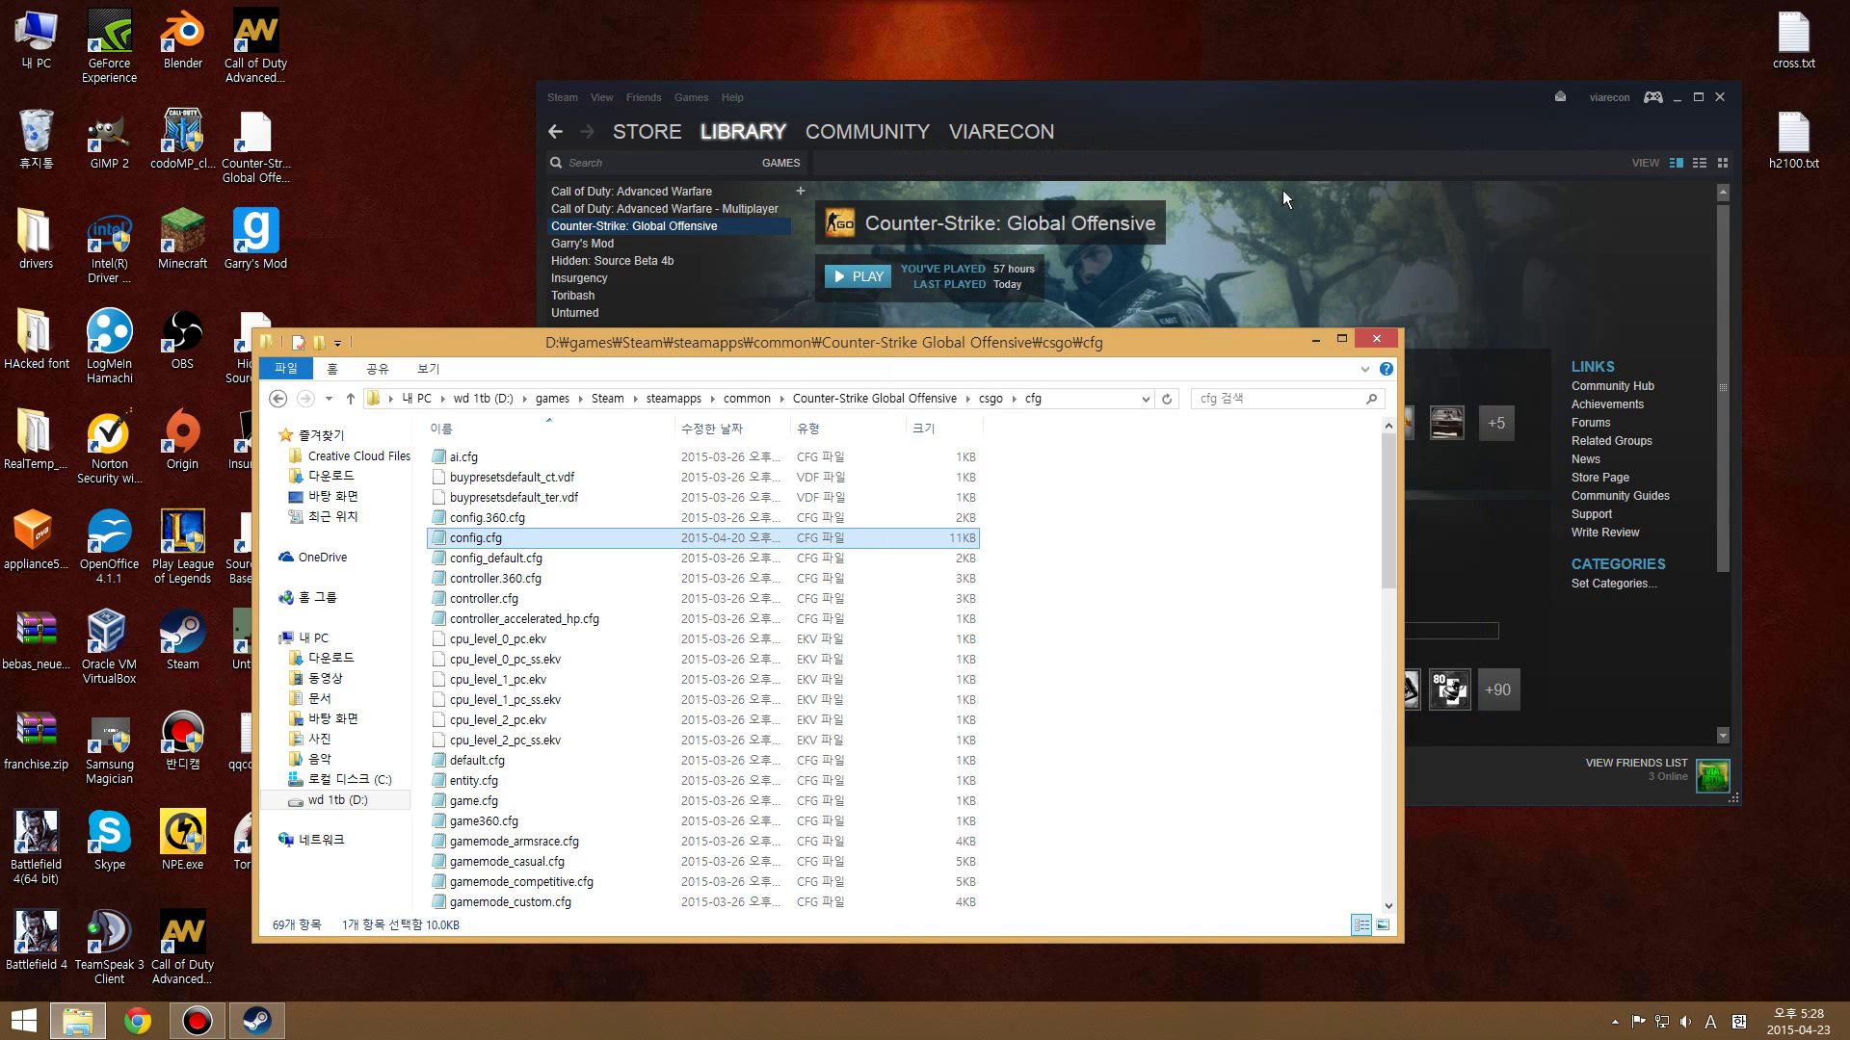
# Return to File Explorer and tick read-only in config.cfg's properties
pyautogui.click(1282, 134)
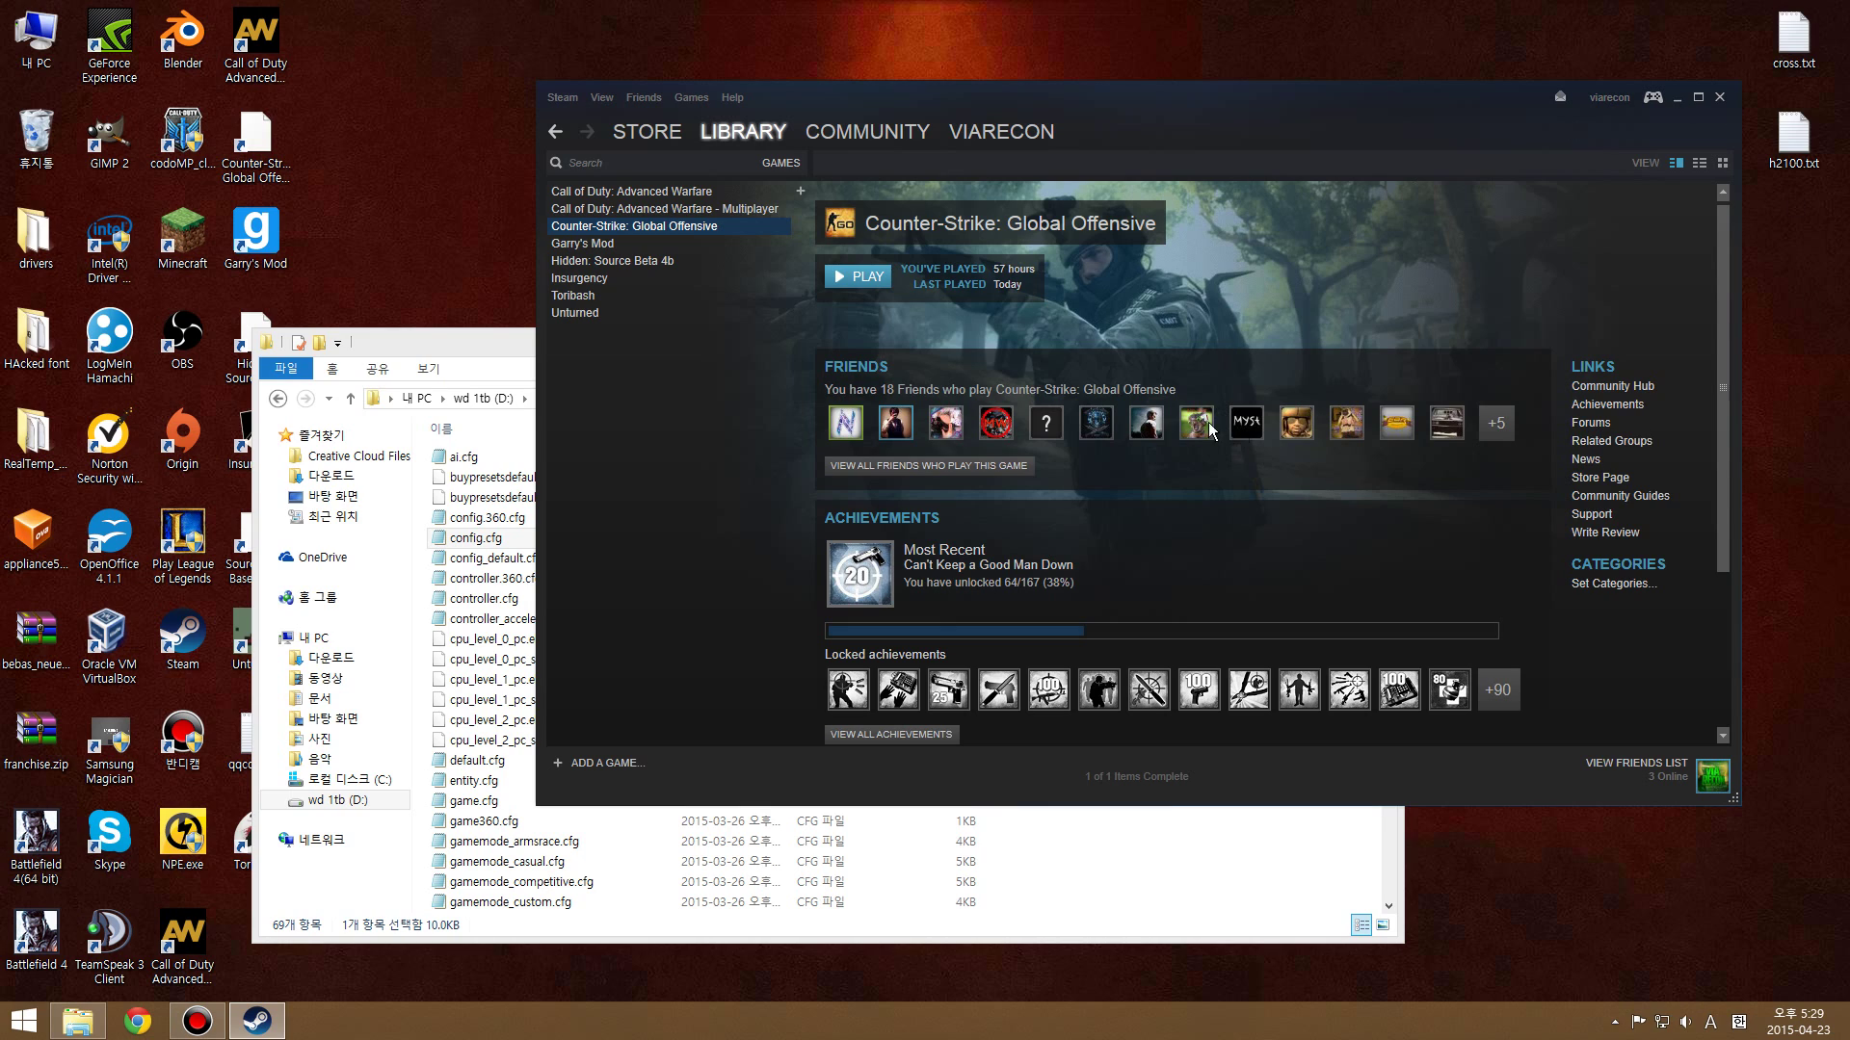
pyautogui.click(484, 338)
pyautogui.rightClick(501, 543)
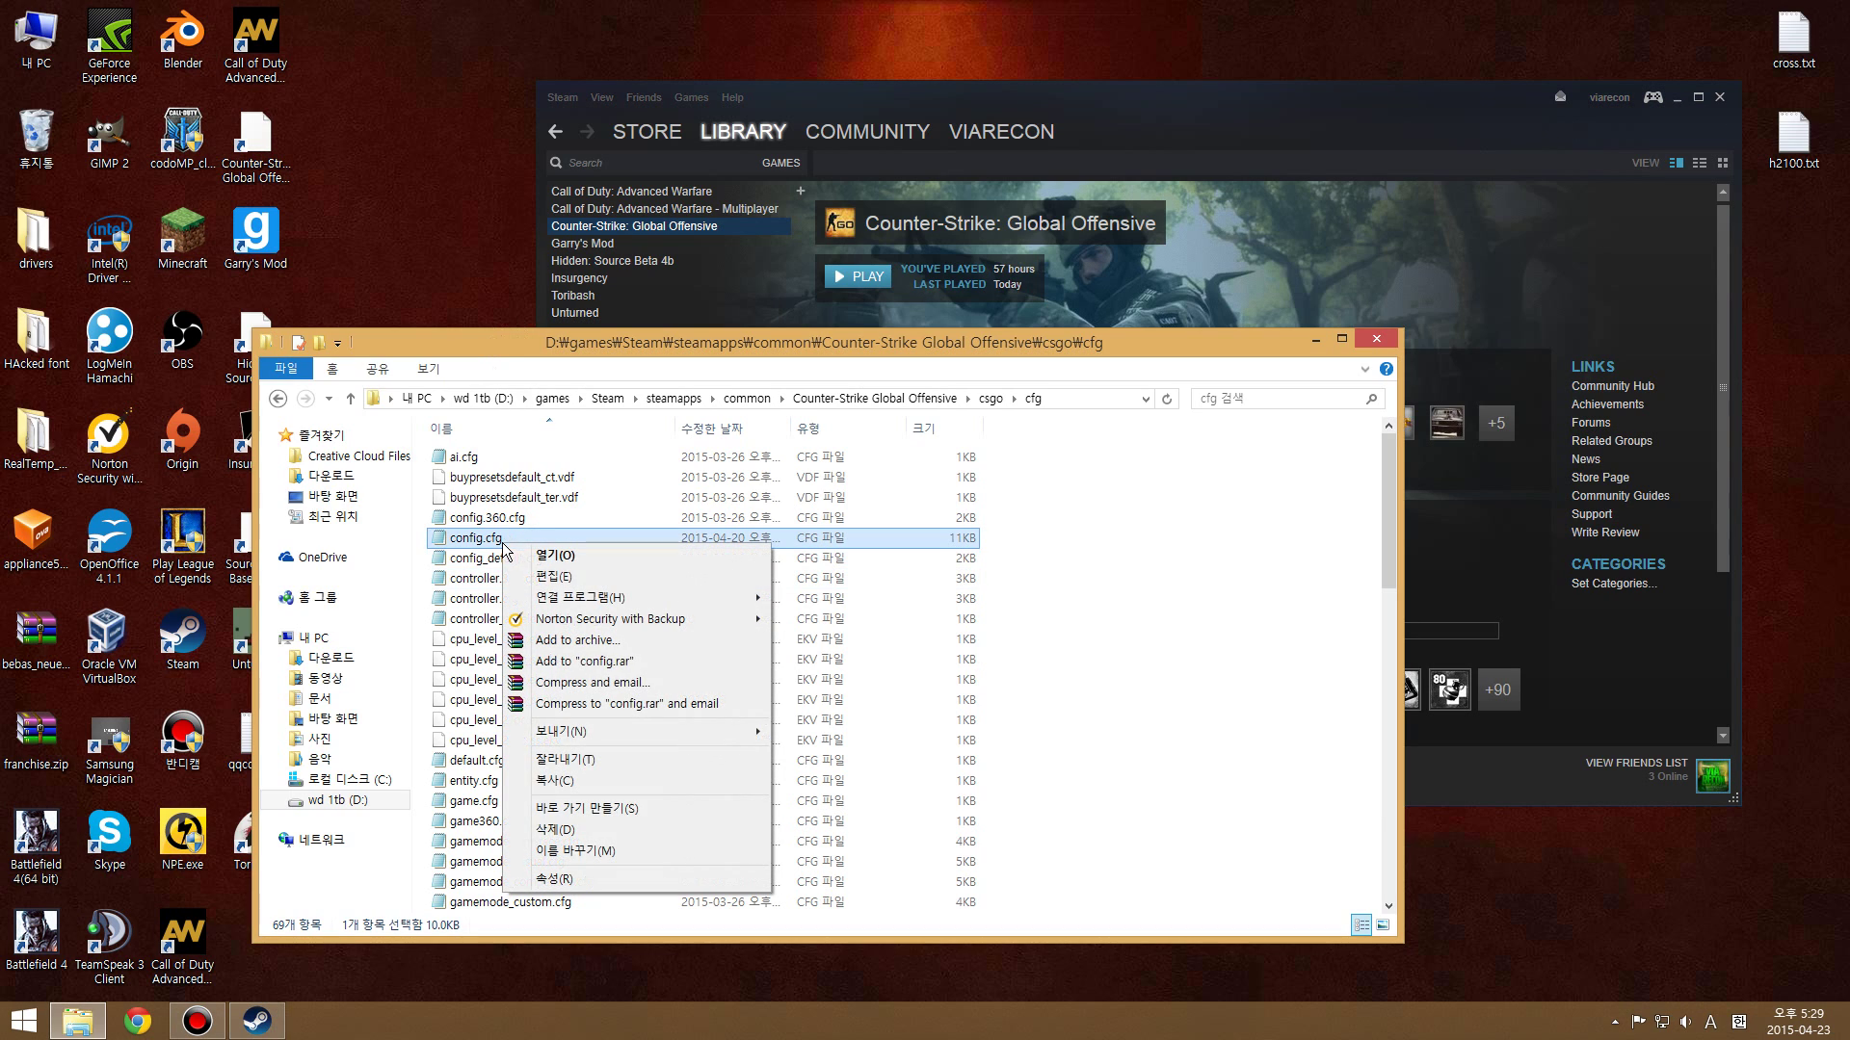
pyautogui.click(578, 878)
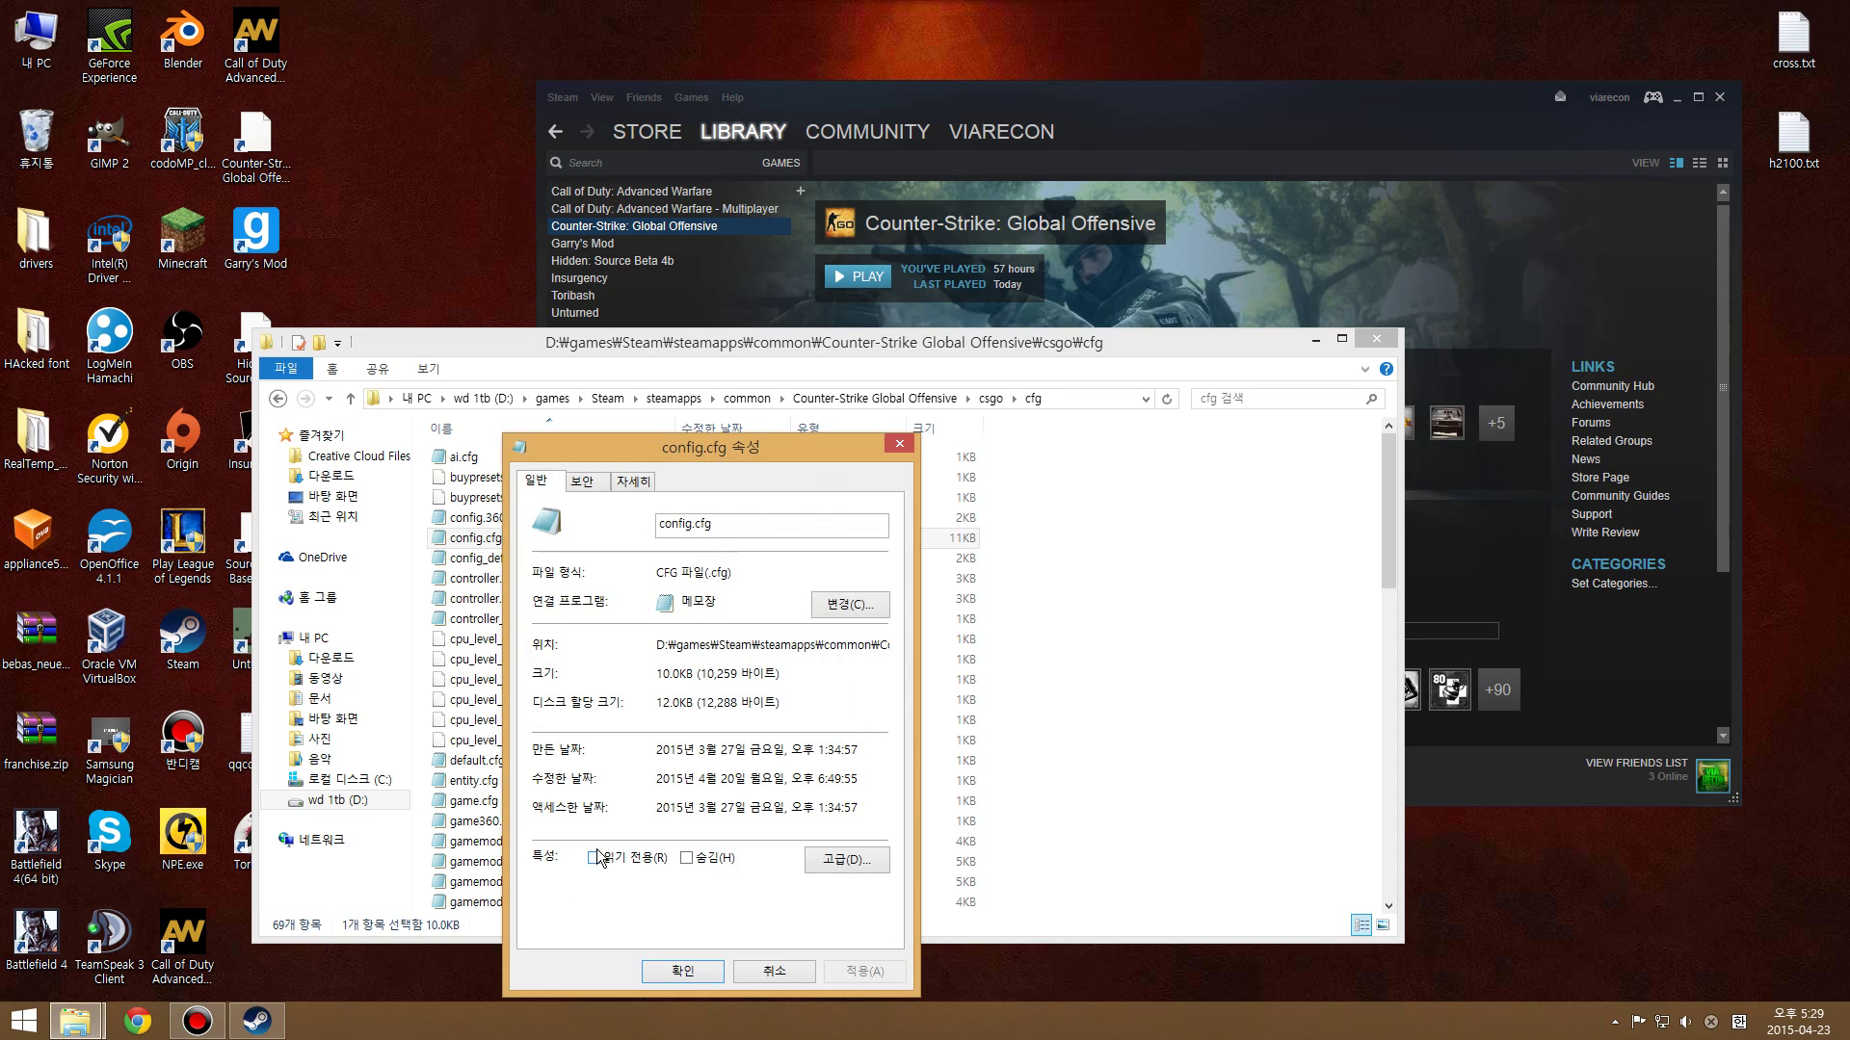
pyautogui.click(595, 859)
pyautogui.moveTo(700, 441); pyautogui.dragTo(1425, 253)
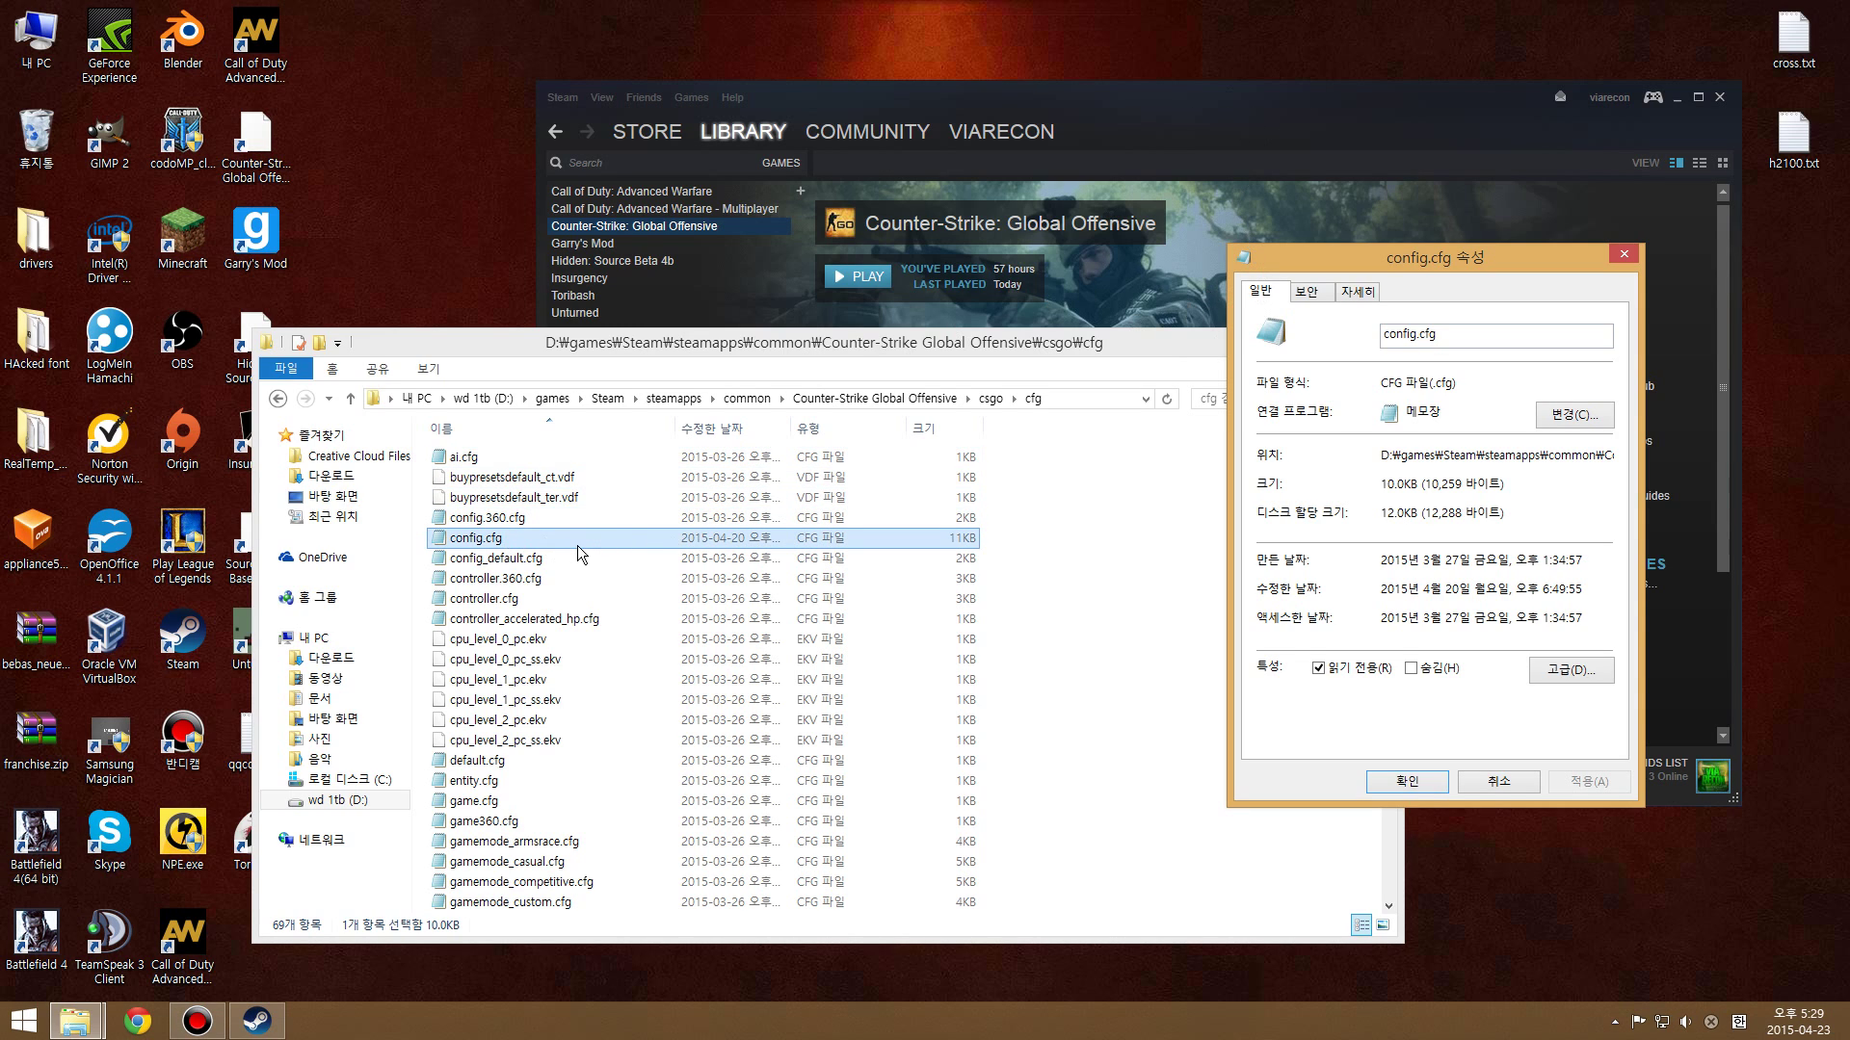
# Confirm the read-only setting and open config.cfg in Notepad
pyautogui.click(1409, 781)
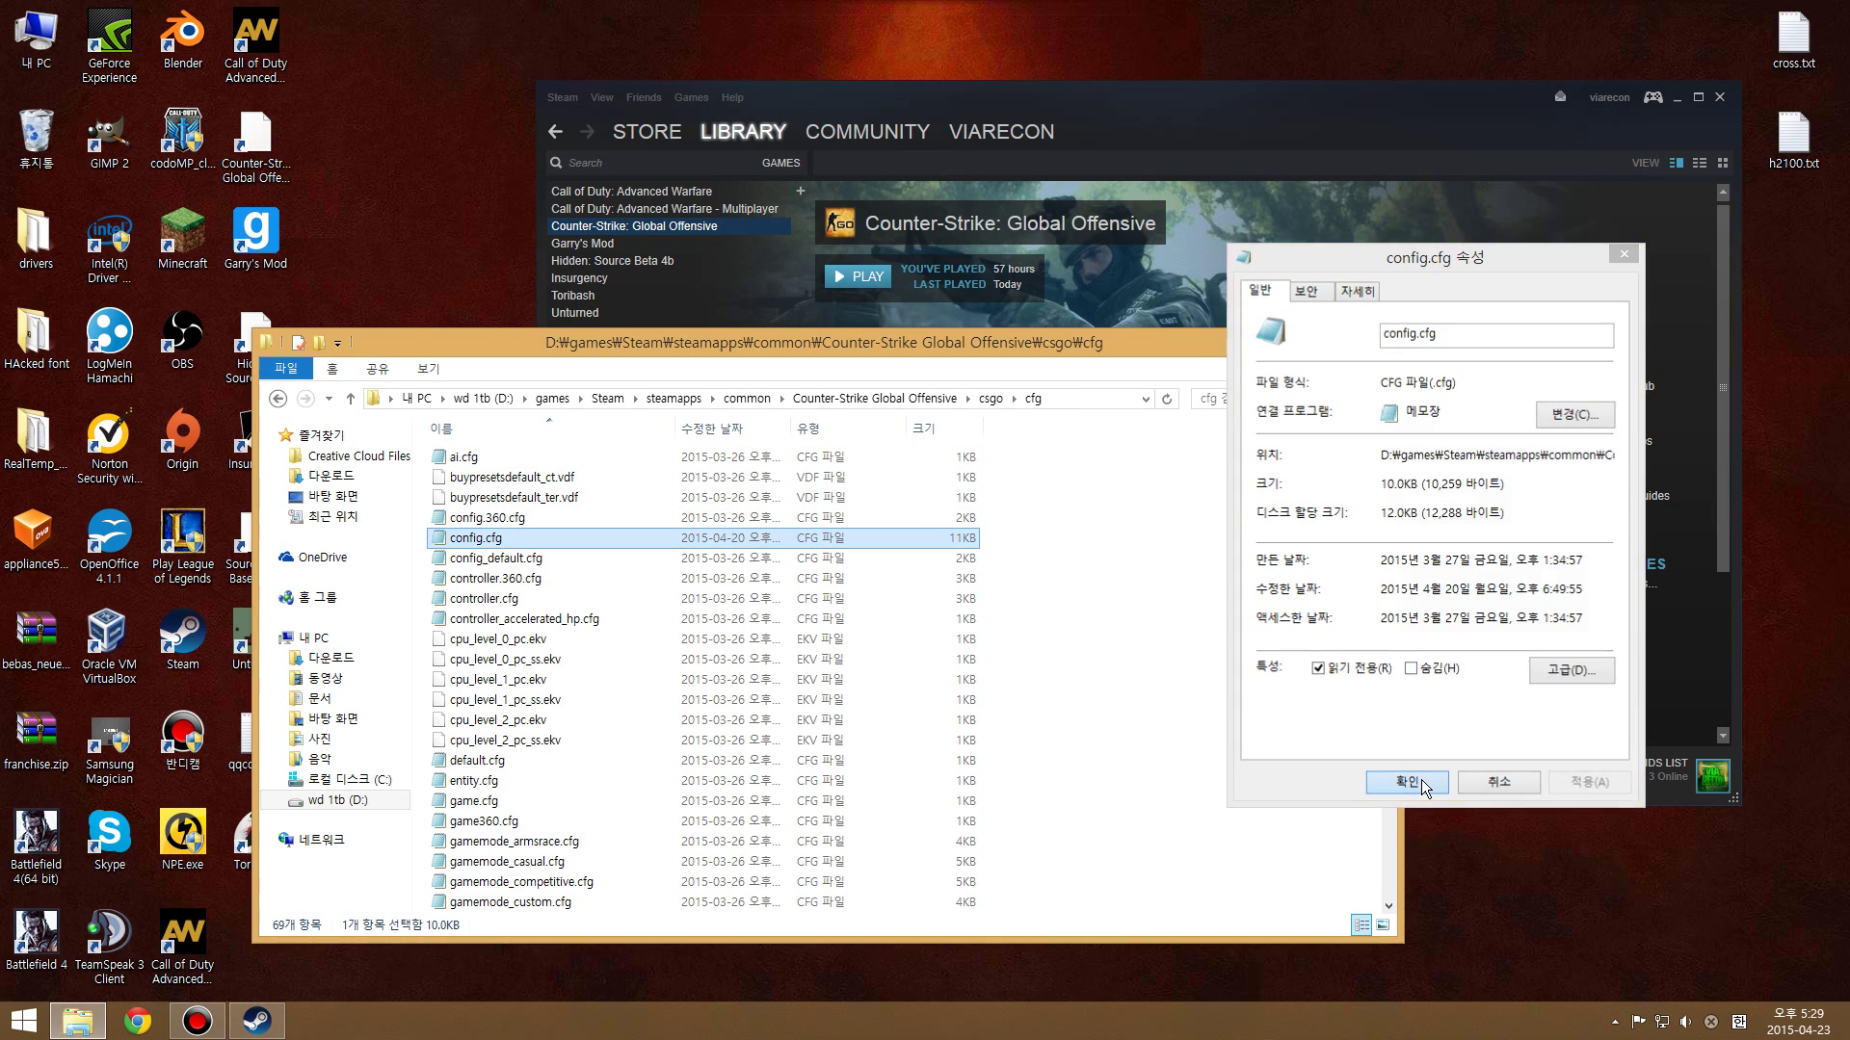
pyautogui.doubleClick(537, 545)
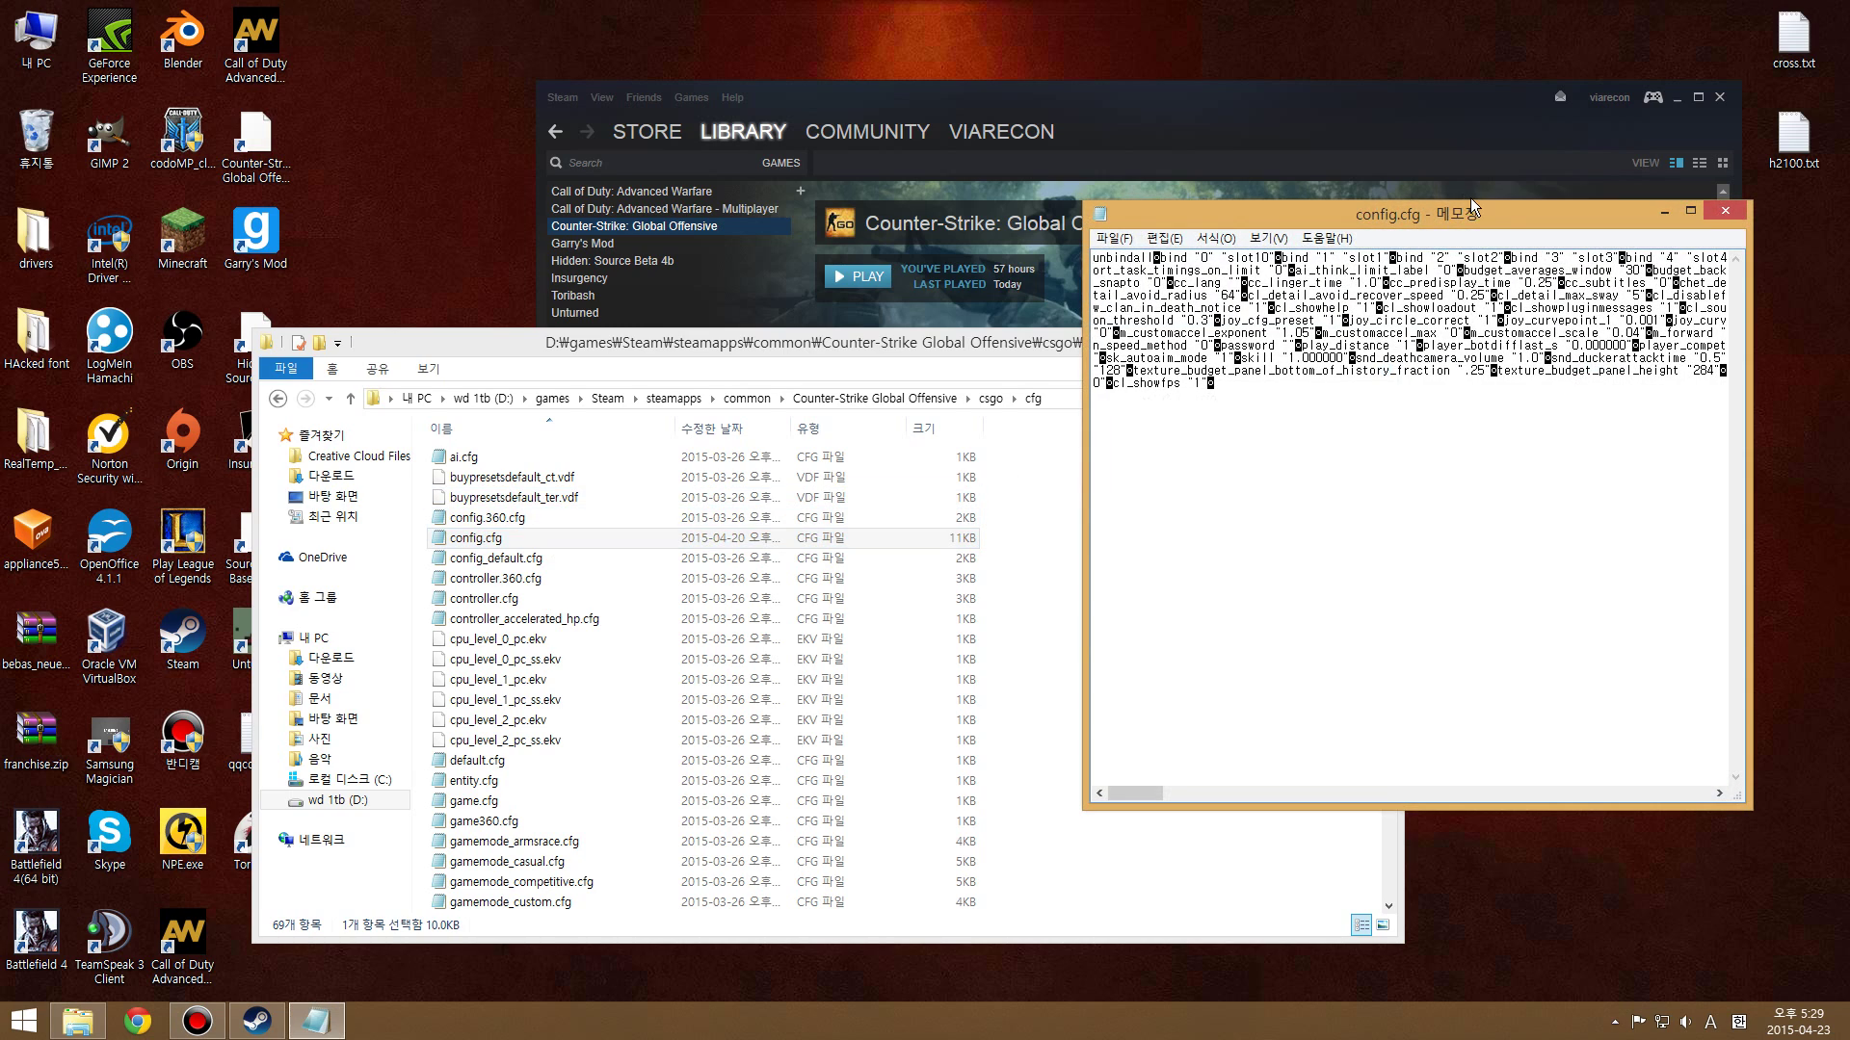
pyautogui.moveTo(1448, 214); pyautogui.dragTo(1413, 179)
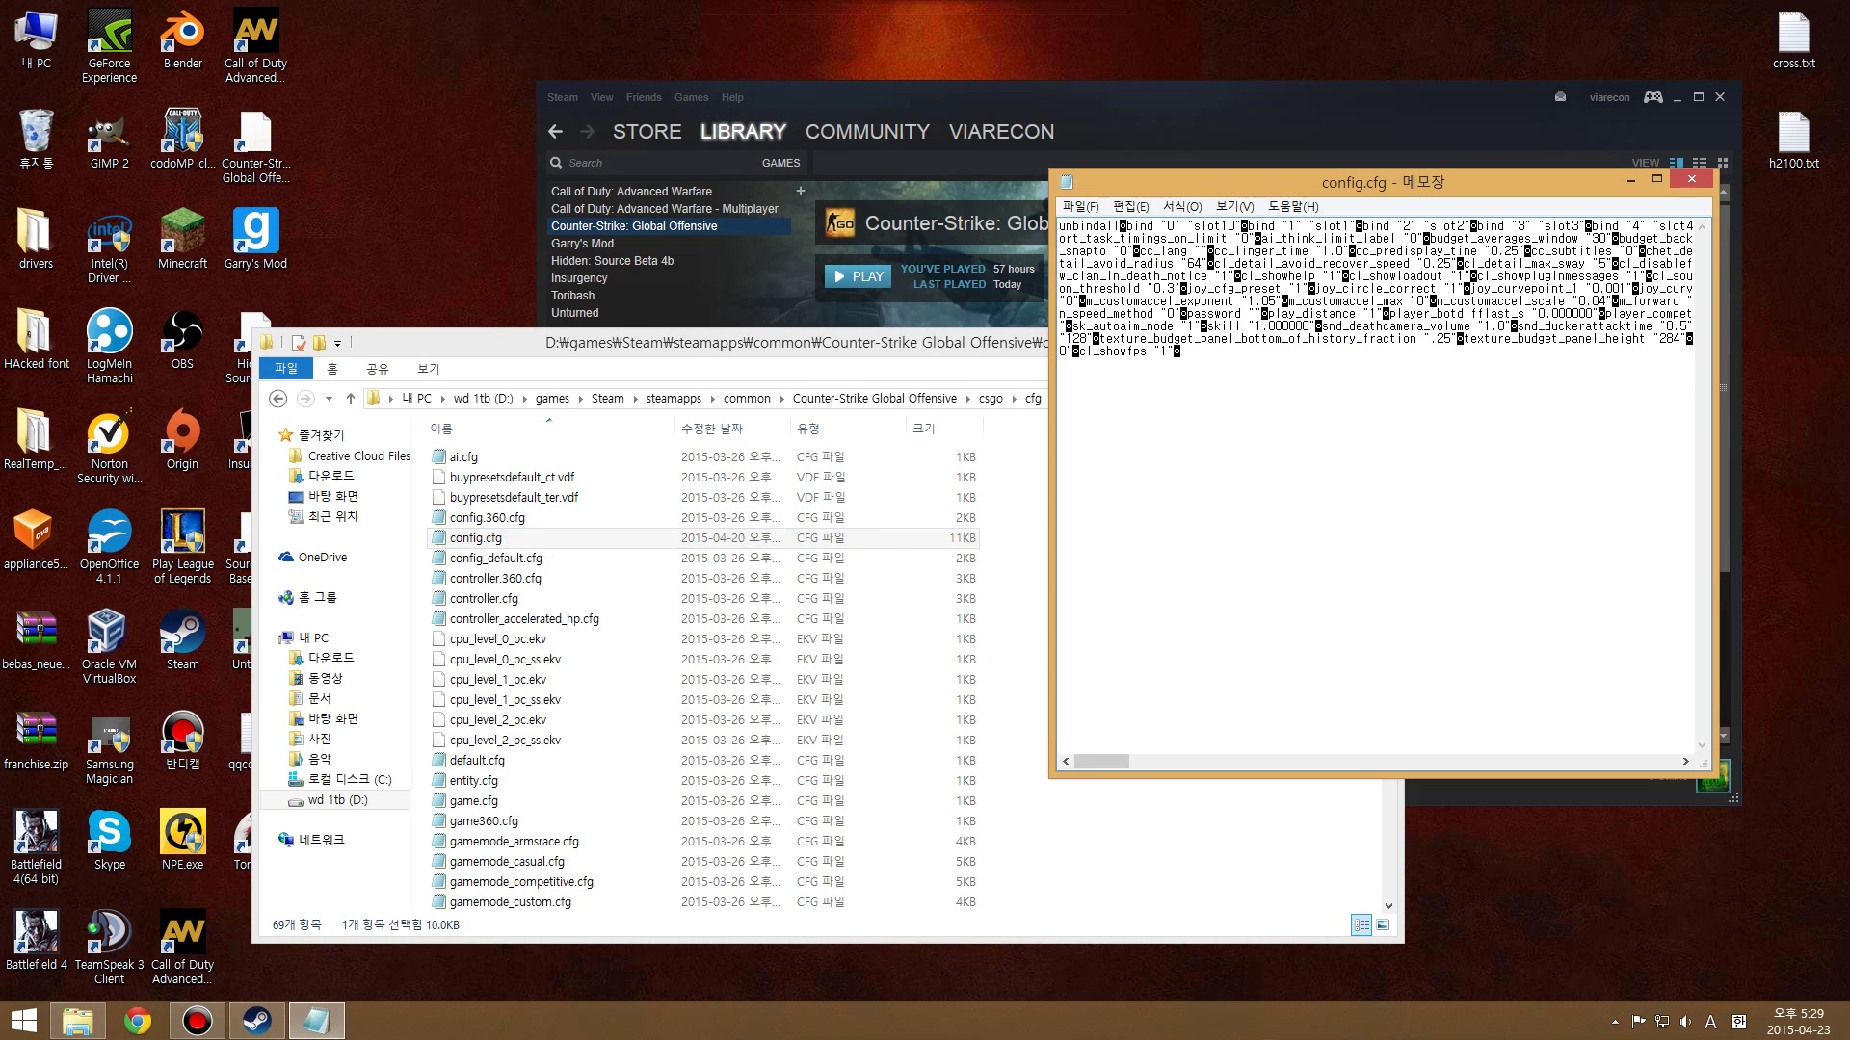
pyautogui.moveTo(1095, 764); pyautogui.dragTo(1684, 797)
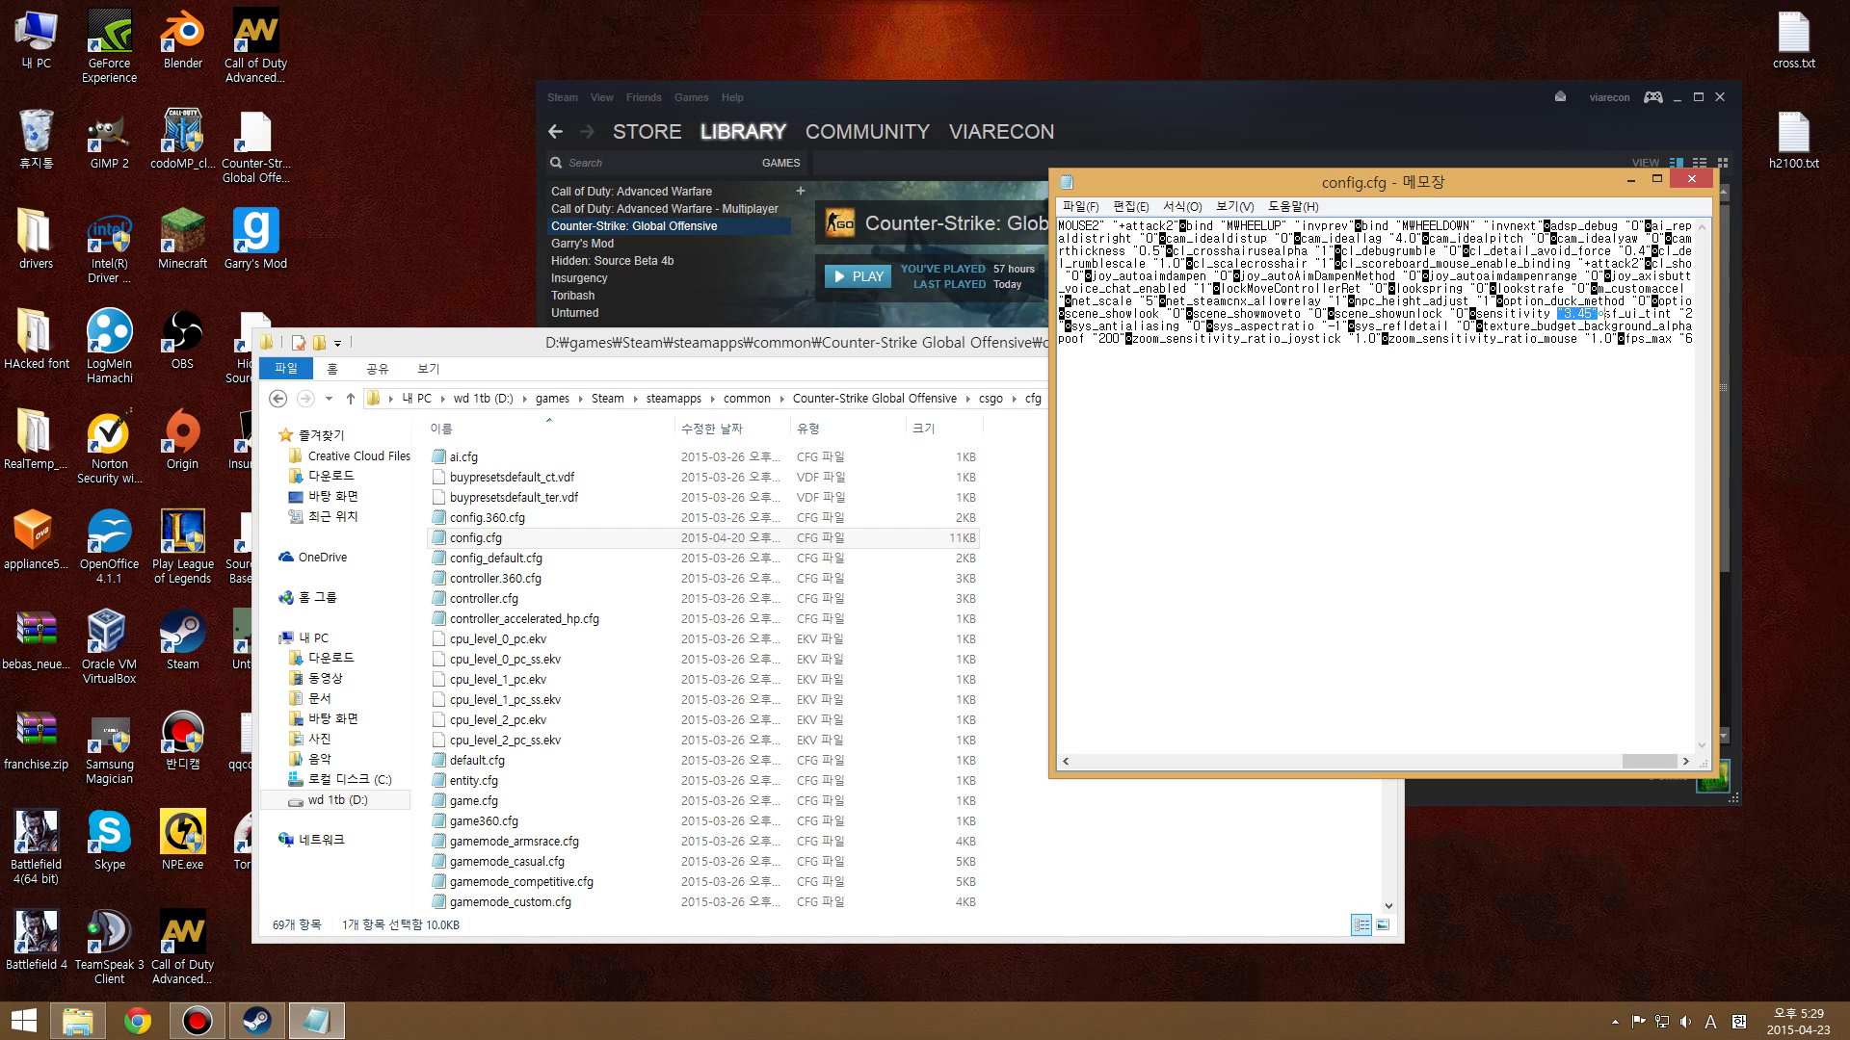
pyautogui.moveTo(1637, 761); pyautogui.dragTo(1015, 713)
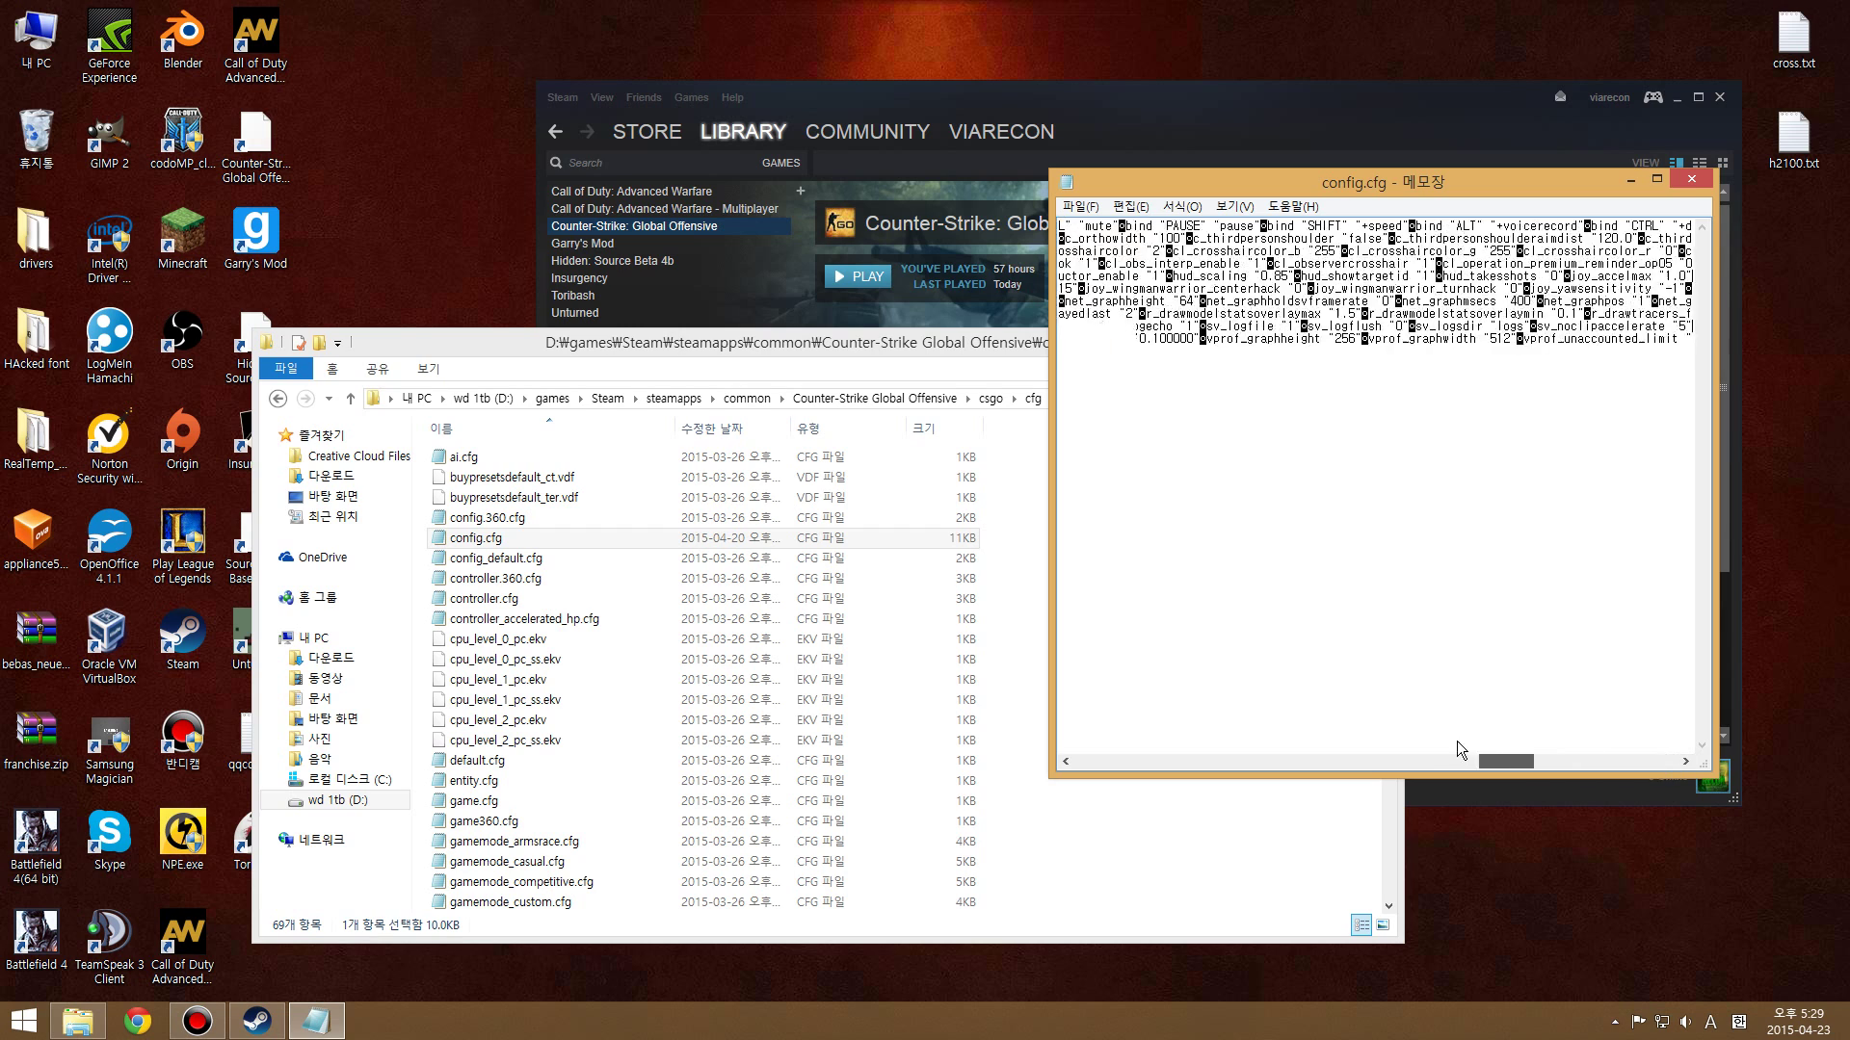
pyautogui.moveTo(1685, 766); pyautogui.dragTo(1088, 763)
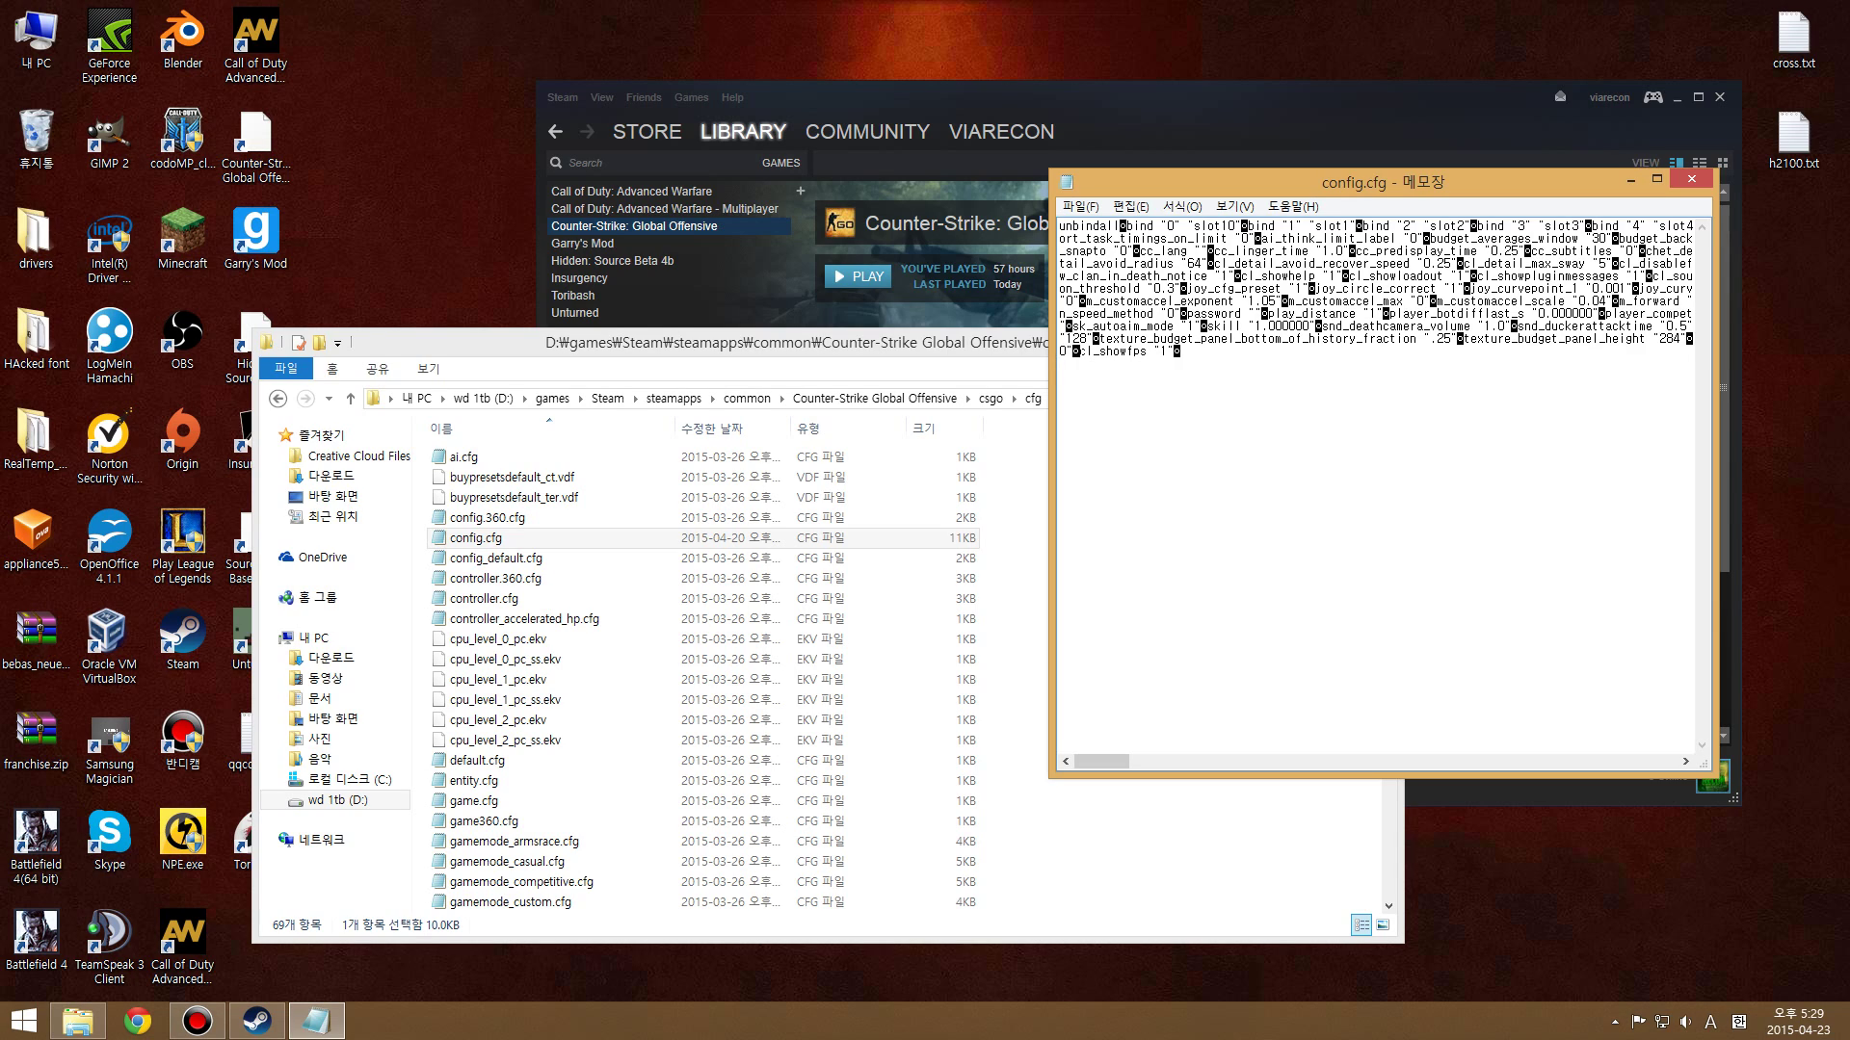
# Look through config.cfg's settings to the end of the file
pyautogui.hotkey('shift', 'Right')
pyautogui.hotkey('shift', 'Right')
pyautogui.hotkey('shift', 'Right')
pyautogui.hotkey('shift', 'Right')
pyautogui.hotkey('shift', 'Right')
pyautogui.hotkey('shift', 'Right')
pyautogui.hotkey('shift', 'Right')
pyautogui.hotkey('shift', 'Right')
pyautogui.hotkey('shift', 'Right')
pyautogui.press('Down')
pyautogui.moveTo(1101, 762)
pyautogui.mouseDown()
pyautogui.moveTo(1685, 766)
pyautogui.moveTo(1035, 751)
pyautogui.mouseUp()
pyautogui.moveTo(1504, 175); pyautogui.dragTo(1397, 210)
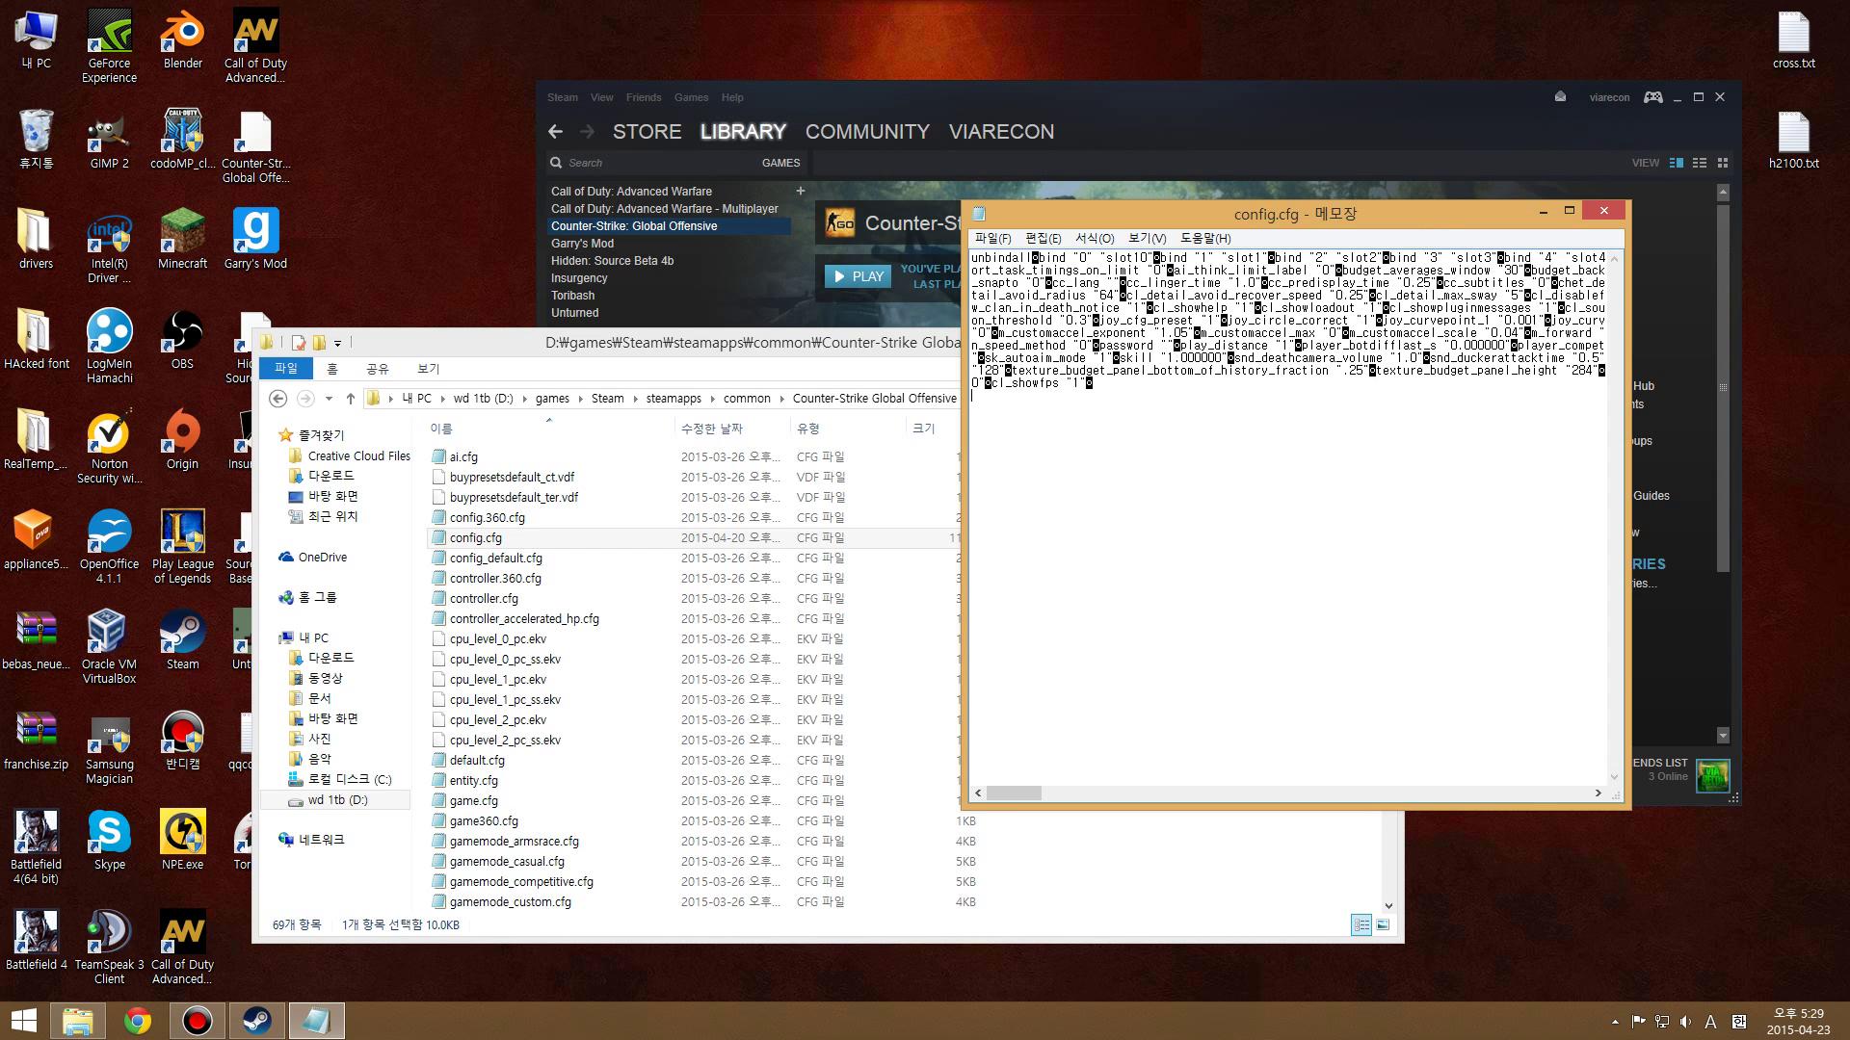
# Close Notepad and the File Explorer window
pyautogui.click(1602, 211)
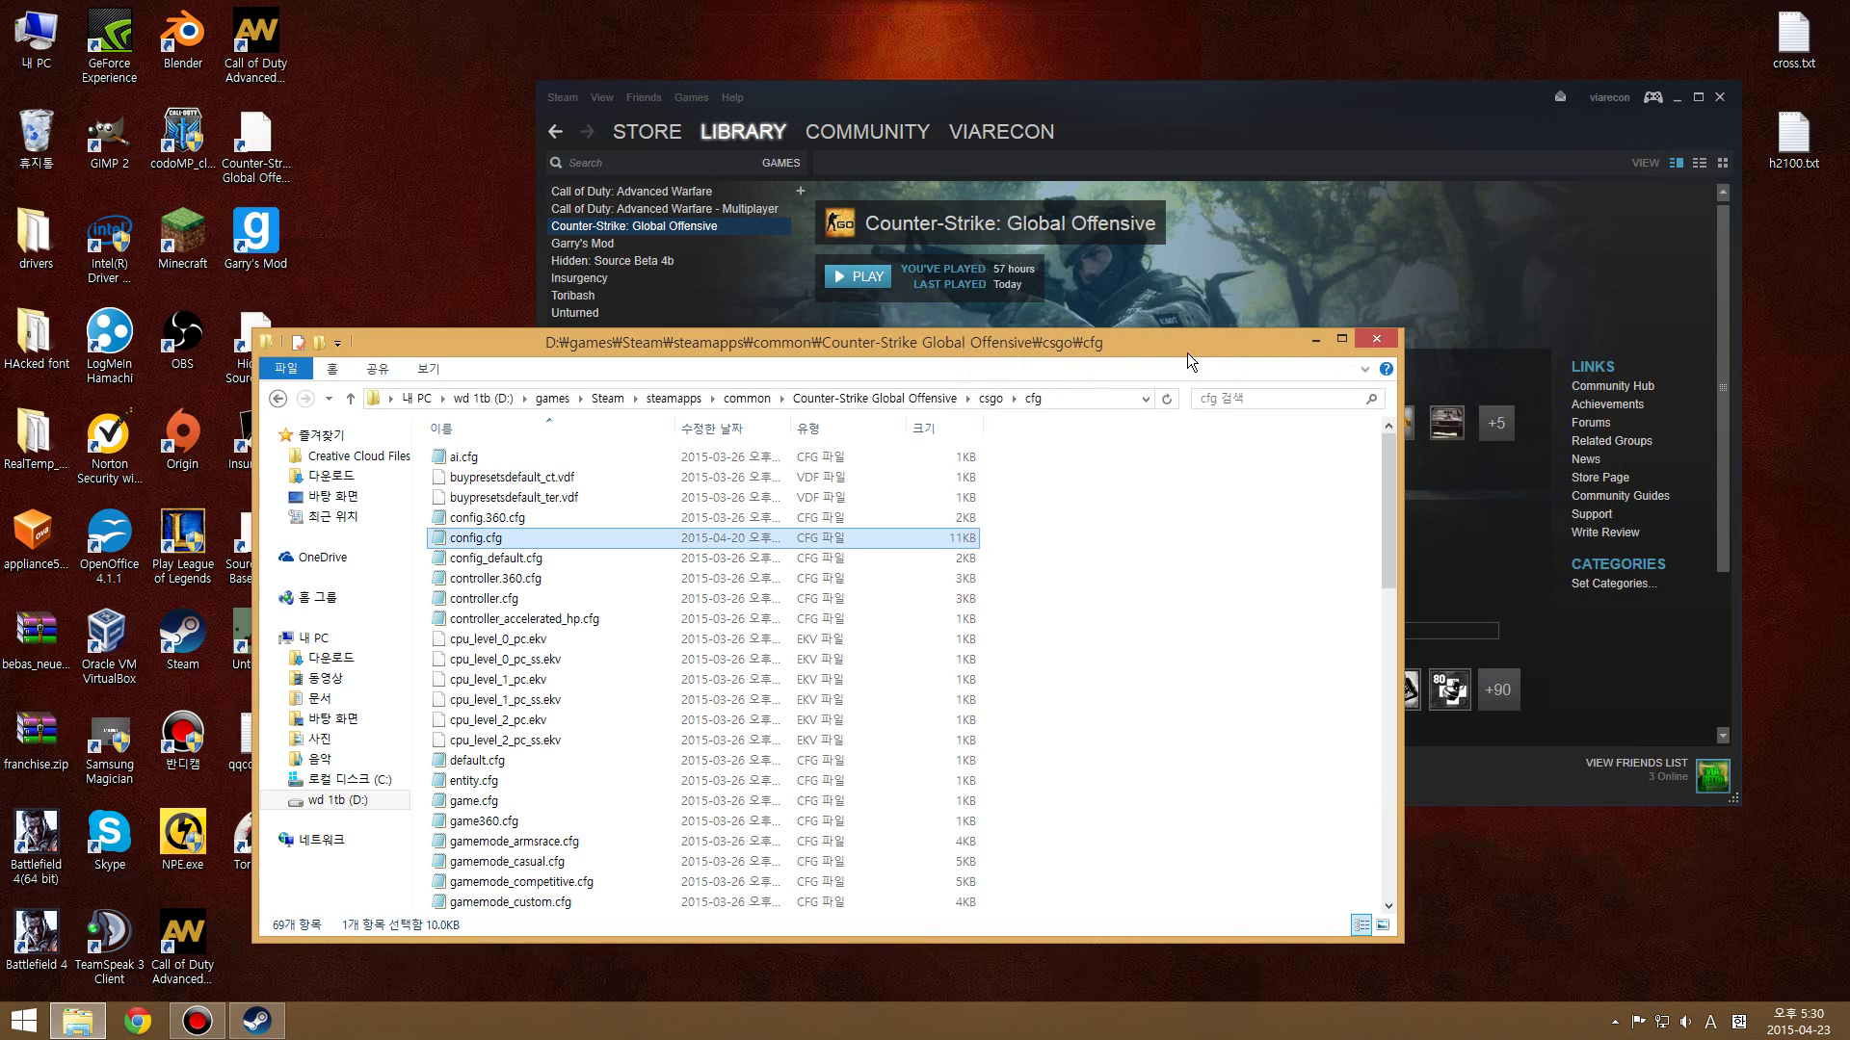
pyautogui.moveTo(1187, 354); pyautogui.dragTo(1265, 214)
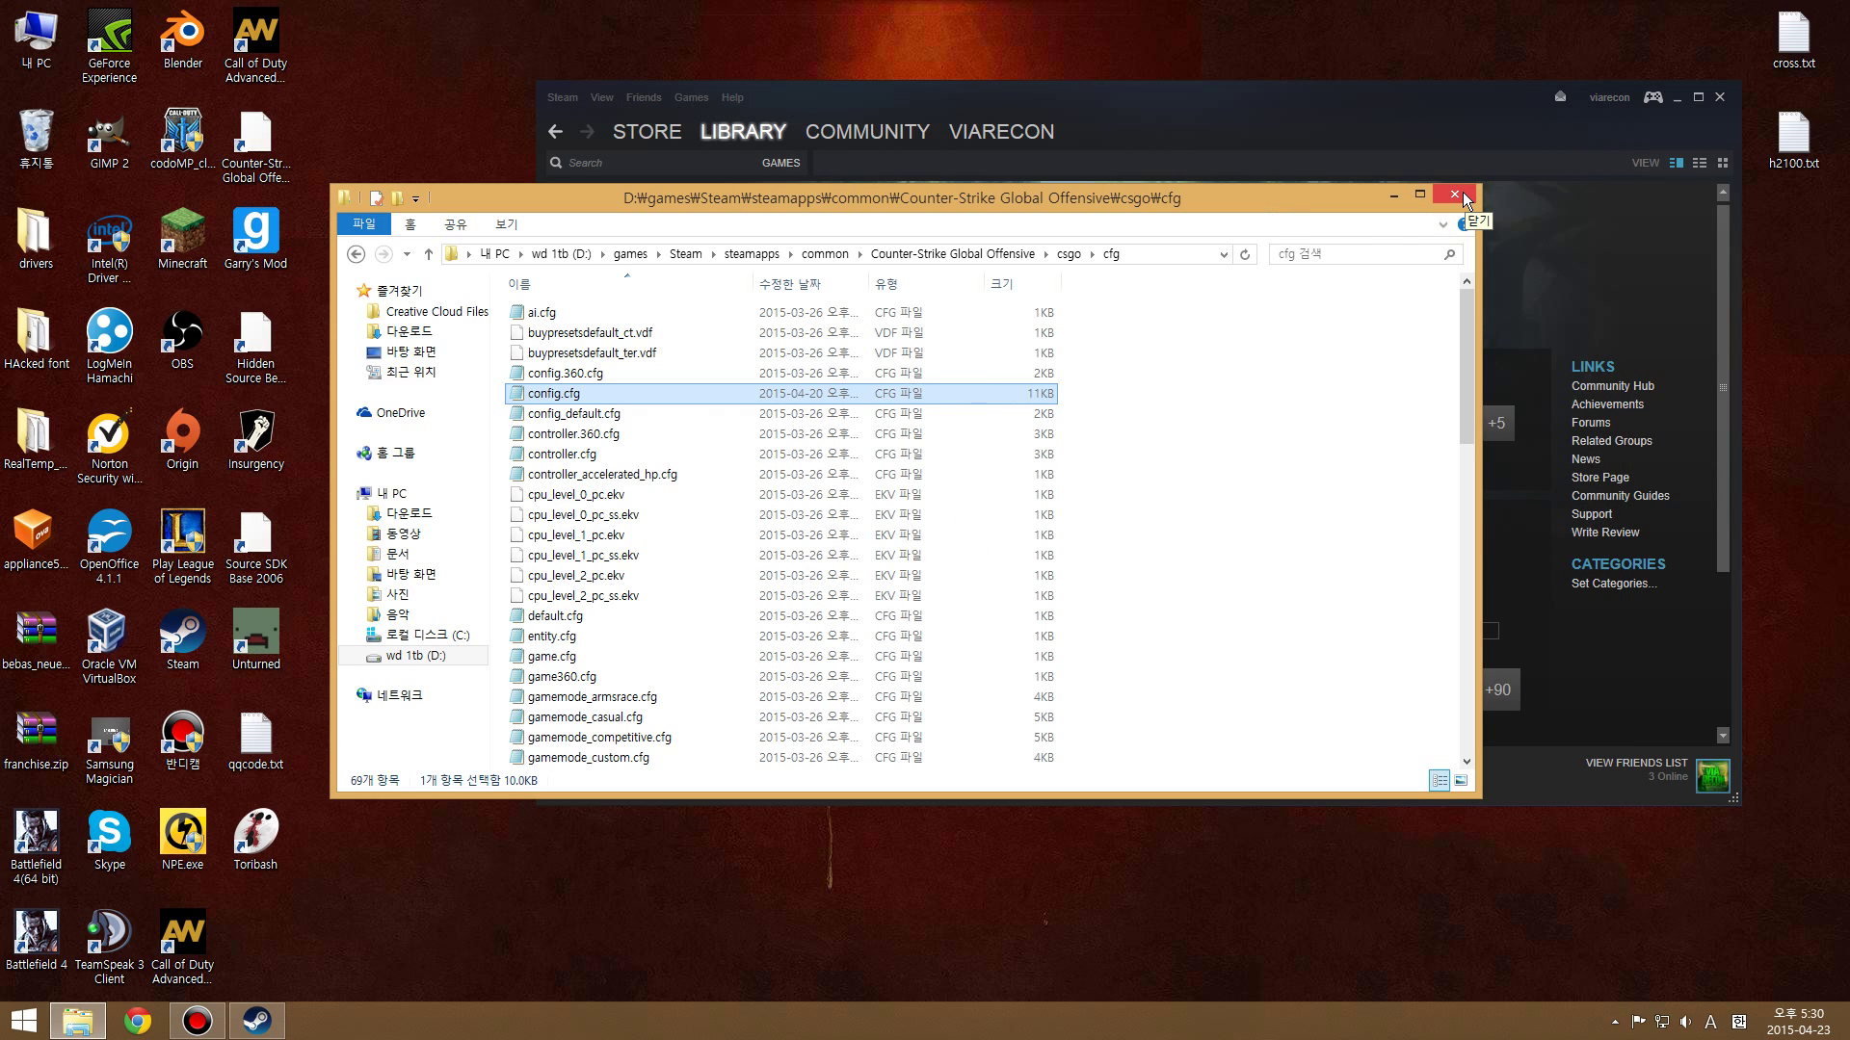
pyautogui.click(1470, 202)
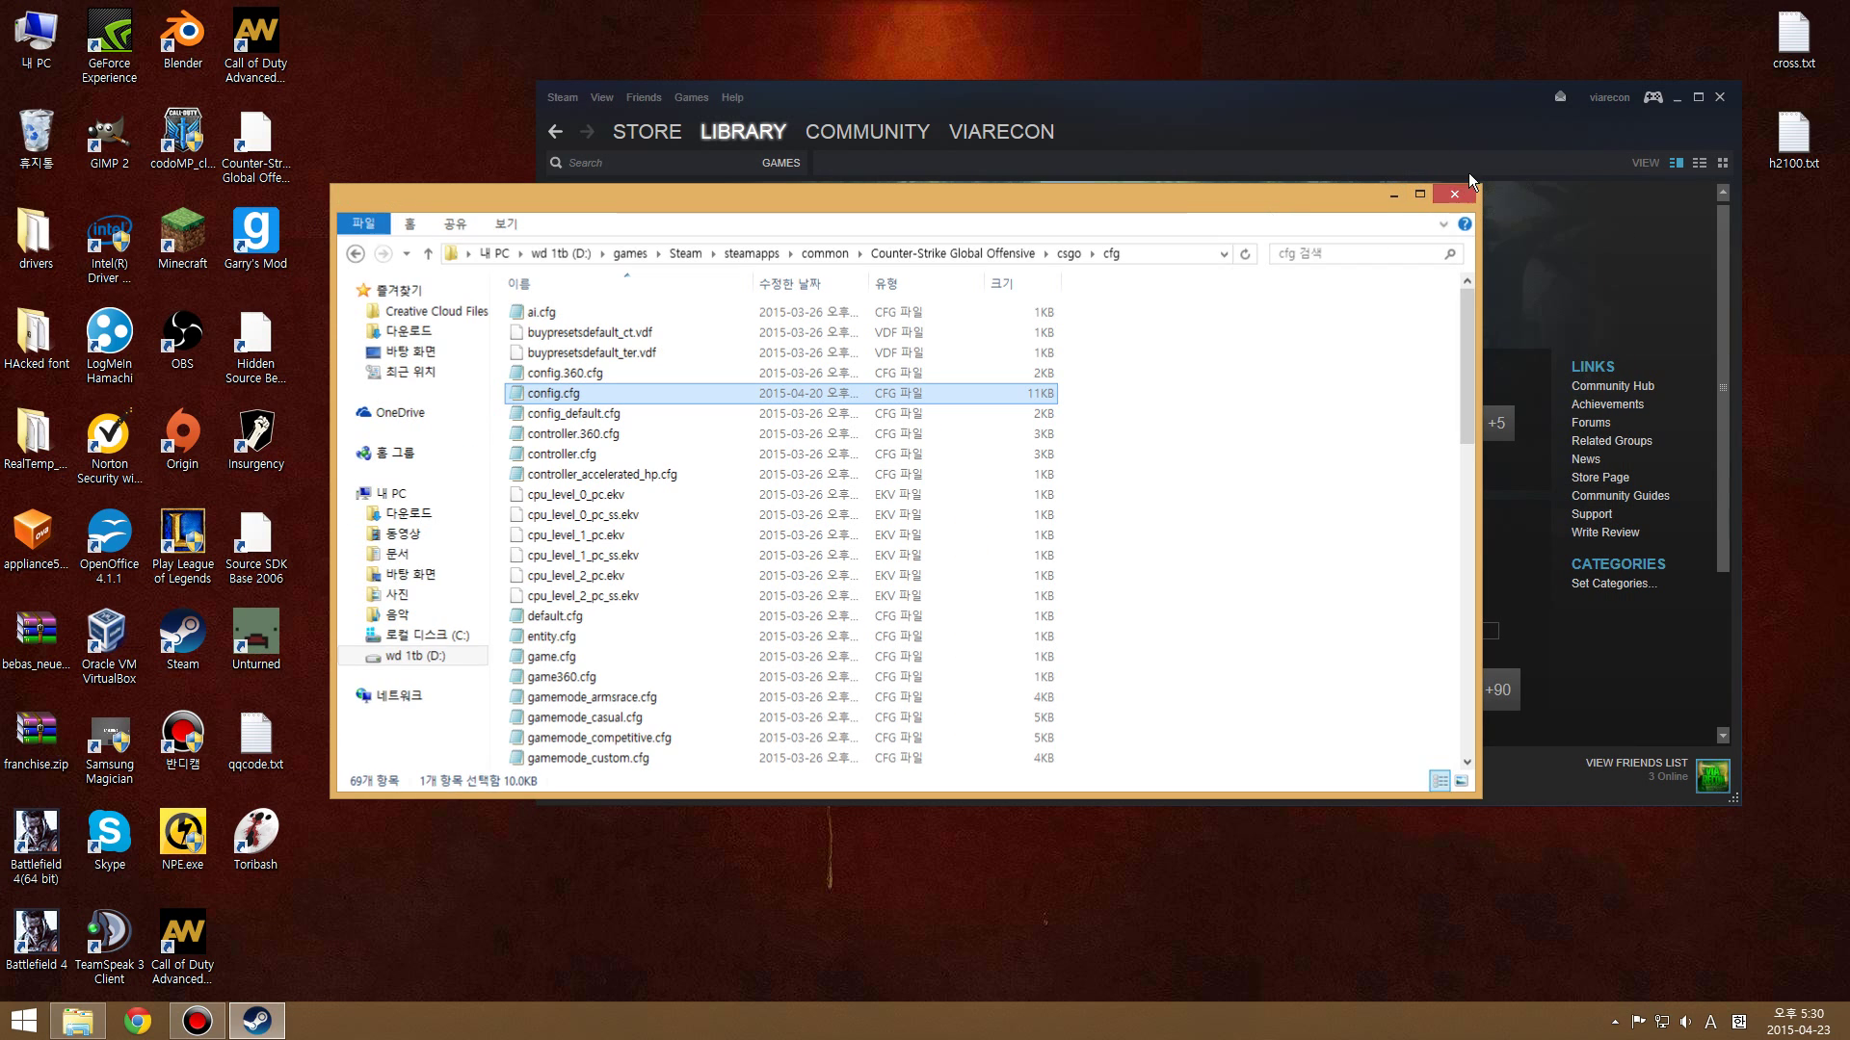
# Close the Steam window, leaving only the desktop
pyautogui.moveTo(1345, 115)
pyautogui.mouseDown()
pyautogui.moveTo(1268, 125)
pyautogui.moveTo(1299, 267)
pyautogui.moveTo(1256, 529)
pyautogui.moveTo(1190, 554)
pyautogui.moveTo(1270, 106)
pyautogui.moveTo(1269, 289)
pyautogui.moveTo(1289, 173)
pyautogui.mouseUp()
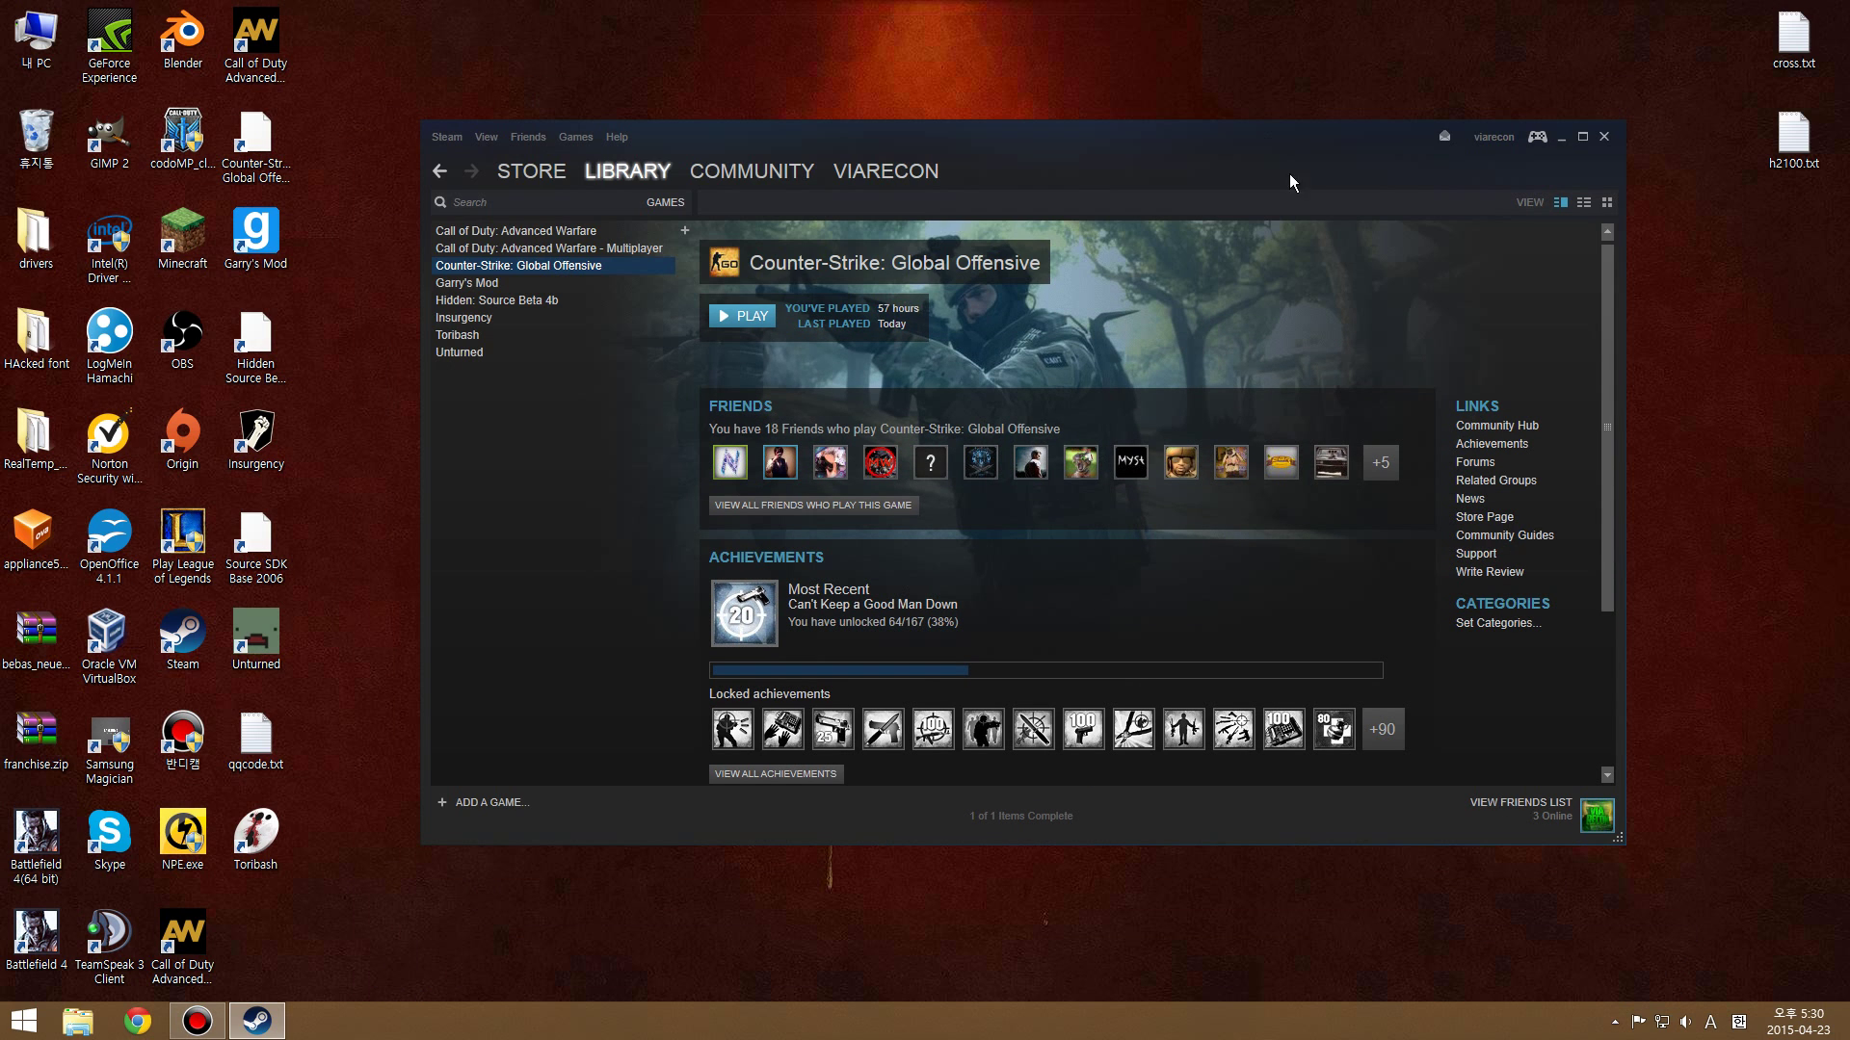
pyautogui.click(1601, 139)
pyautogui.moveTo(750, 126)
pyautogui.mouseDown()
pyautogui.moveTo(1303, 622)
pyautogui.moveTo(1132, 854)
pyautogui.moveTo(1098, 872)
pyautogui.moveTo(1075, 908)
pyautogui.moveTo(1112, 923)
pyautogui.mouseUp()
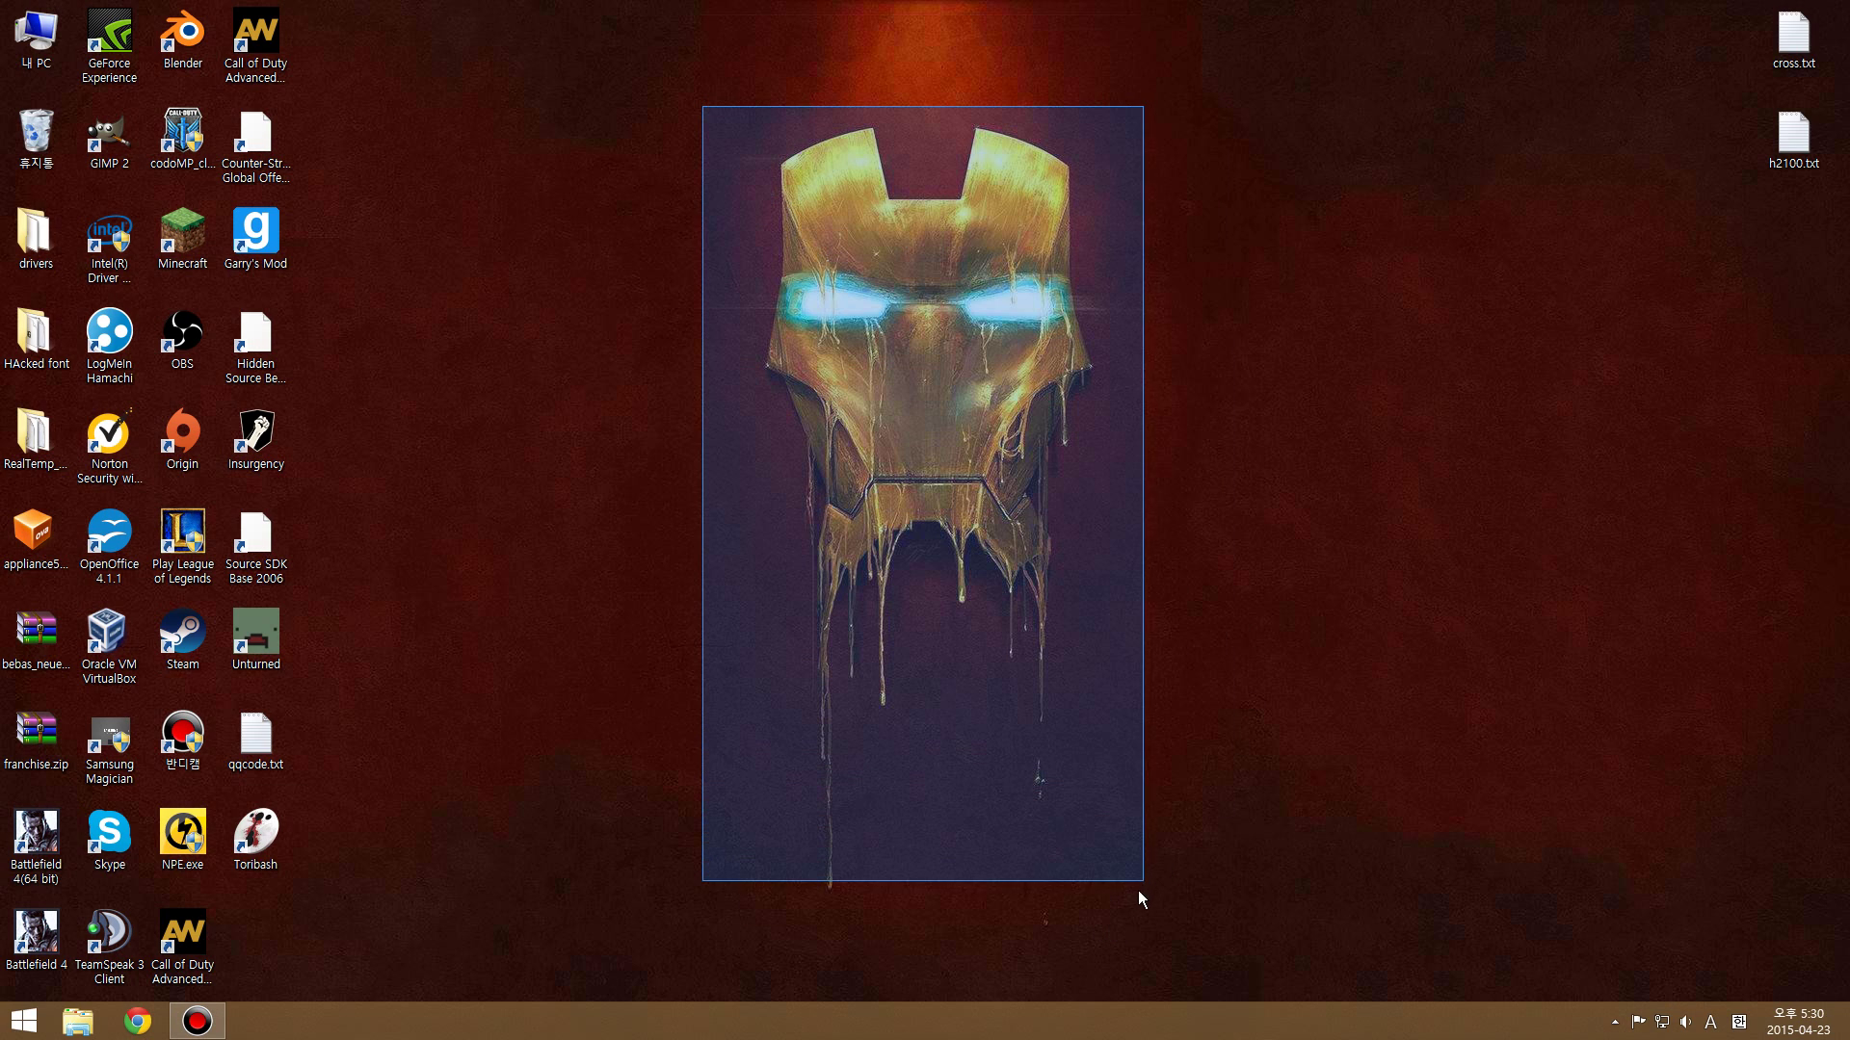